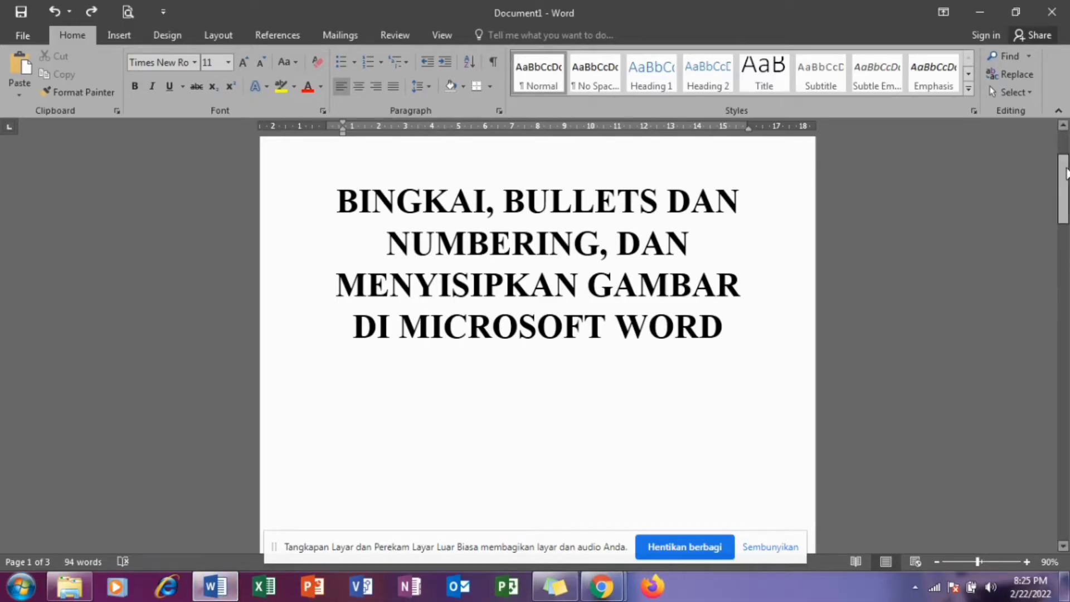
Step: Open the page border settings for the whole document and choose the Box setting
{"action": "left_click_drag", "start_coordinate": [1066, 173], "coordinate": [1049, 299]}
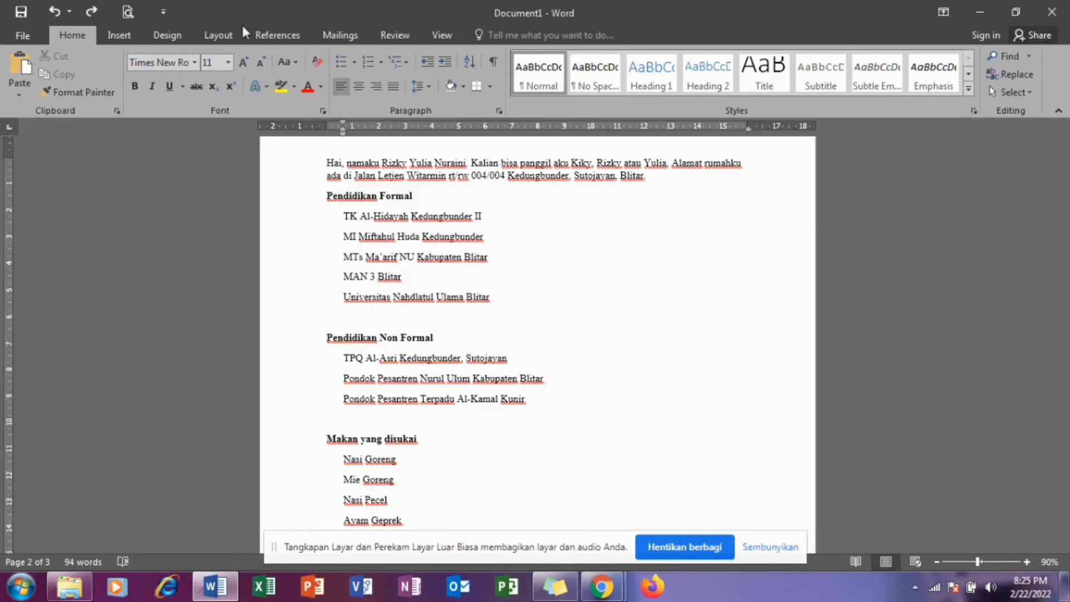
{"action": "left_click", "coordinate": [168, 40]}
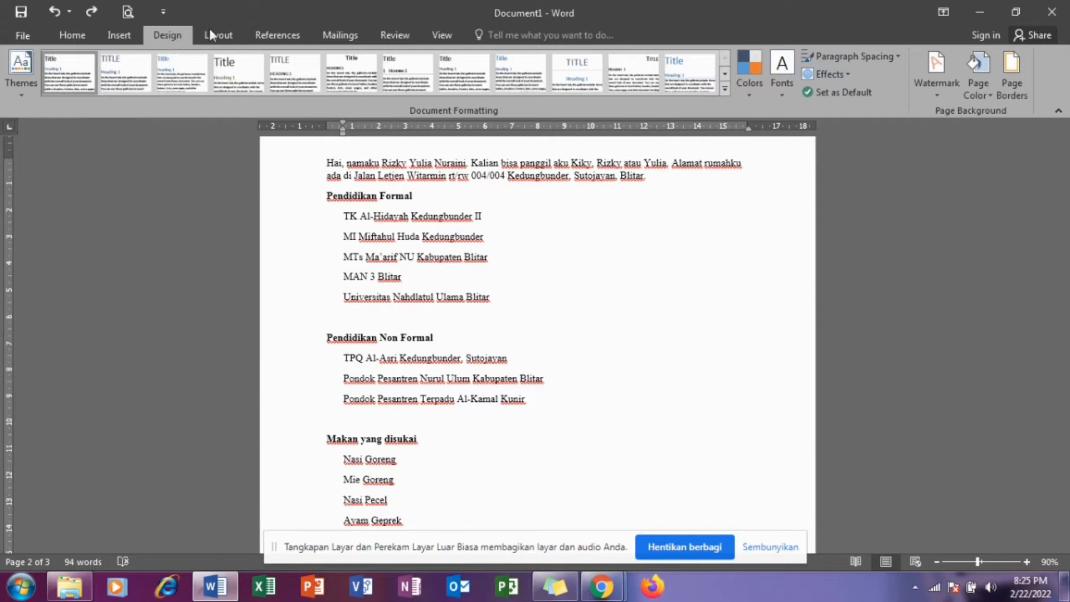
{"action": "left_click", "coordinate": [1011, 72]}
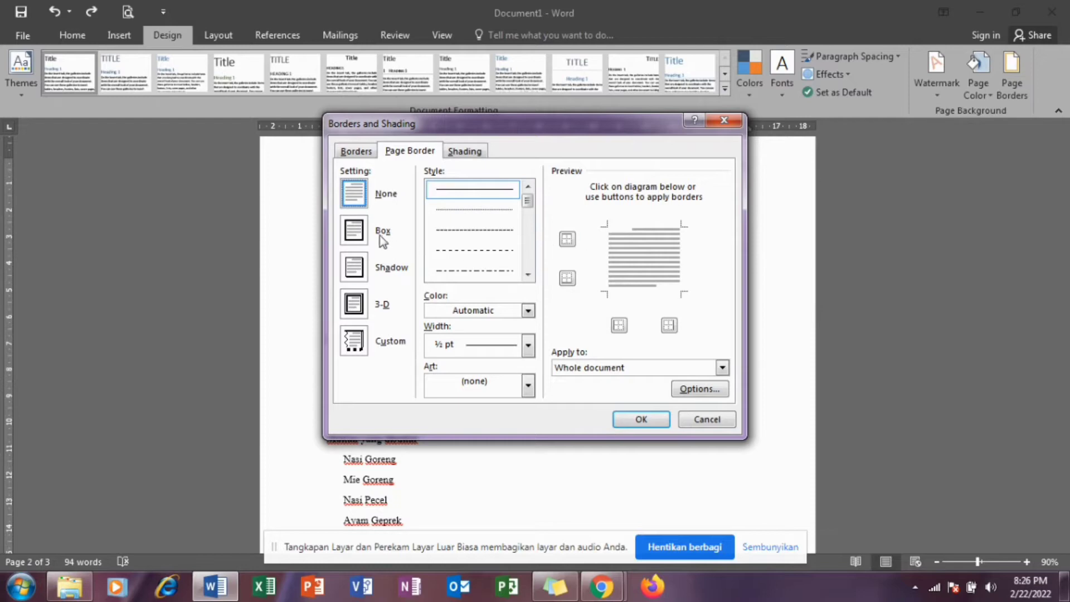
{"action": "left_click", "coordinate": [355, 233]}
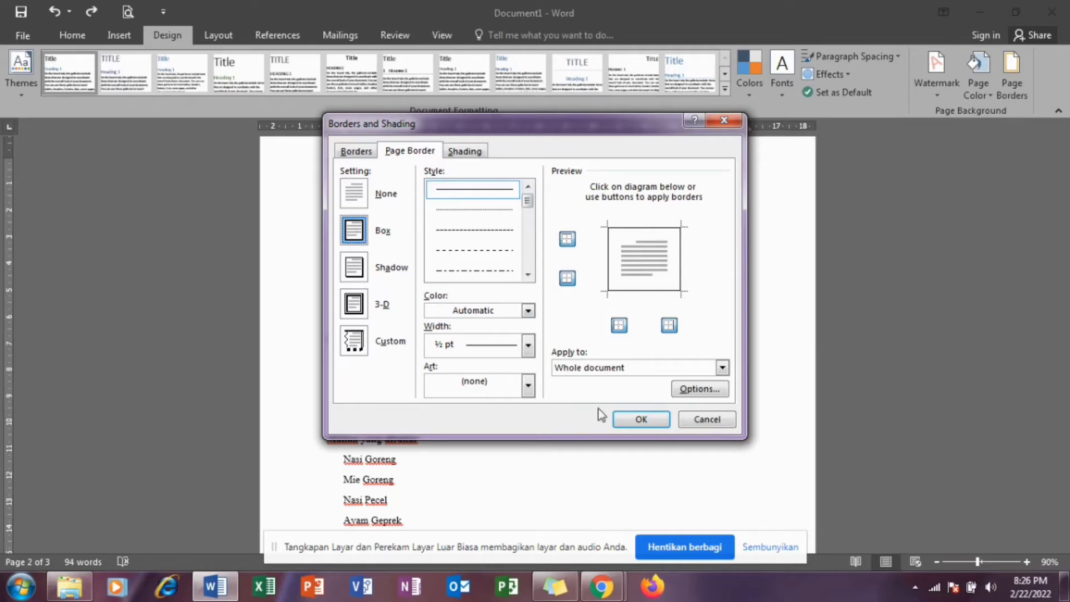
Step: Choose the black art border with white flowering vines along its sides and apply it to the whole document
{"action": "left_click", "coordinate": [527, 385]}
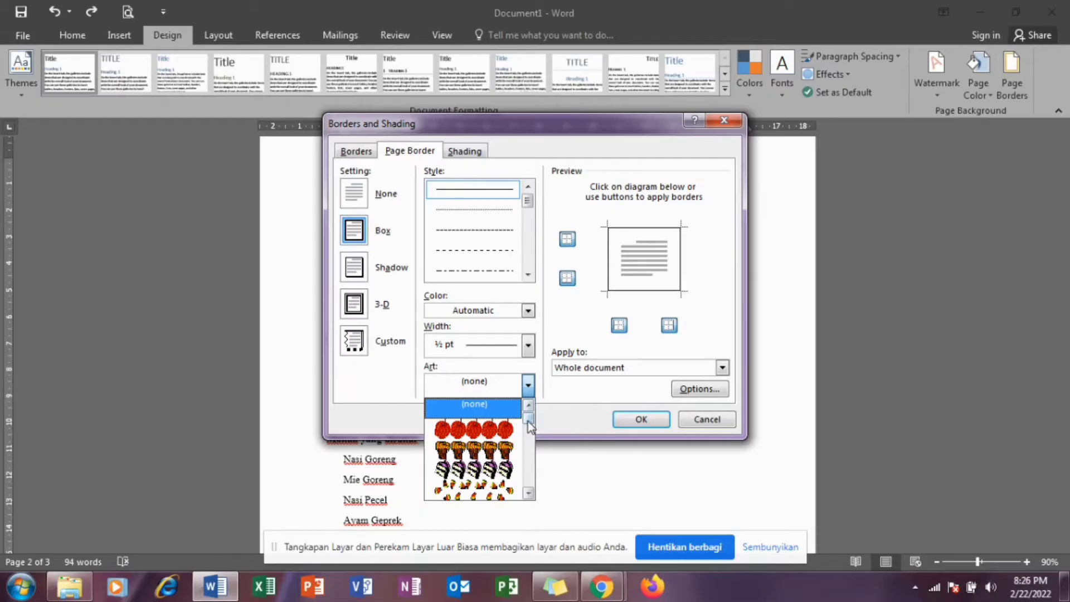
{"action": "left_click_drag", "start_coordinate": [529, 427], "coordinate": [528, 437]}
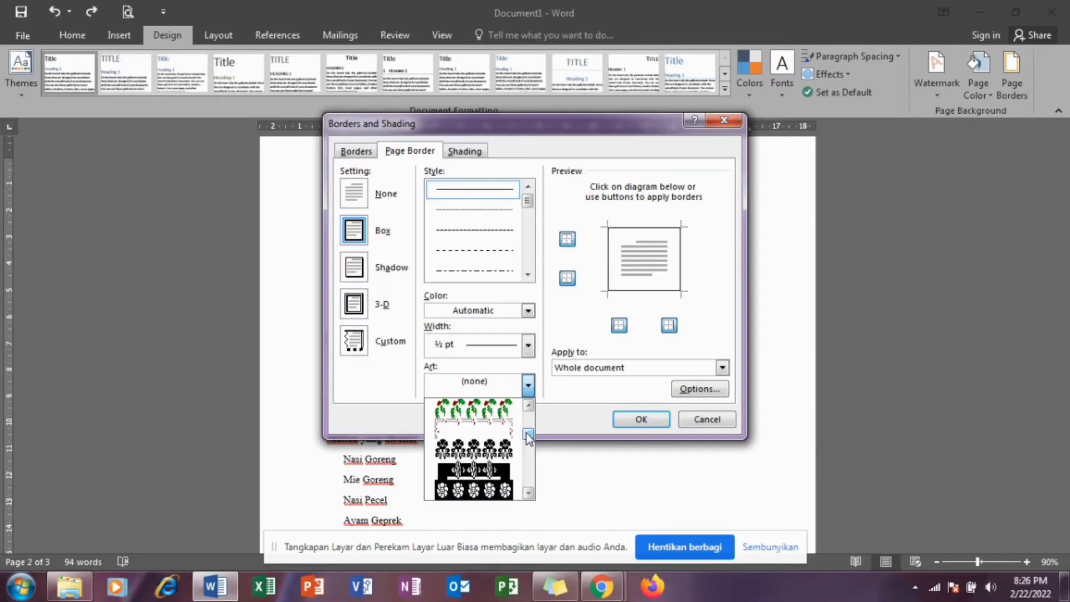
{"action": "left_click", "coordinate": [527, 407]}
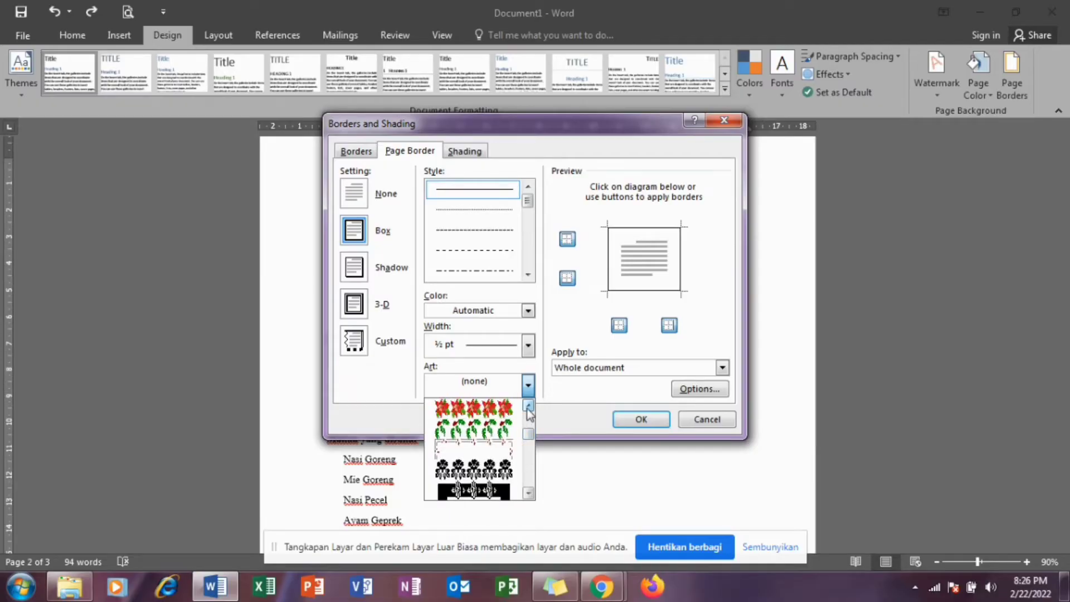
{"action": "left_click", "coordinate": [528, 493]}
{"action": "left_click", "coordinate": [529, 492]}
{"action": "left_click", "coordinate": [528, 493]}
{"action": "left_click", "coordinate": [529, 493]}
{"action": "left_click", "coordinate": [528, 493]}
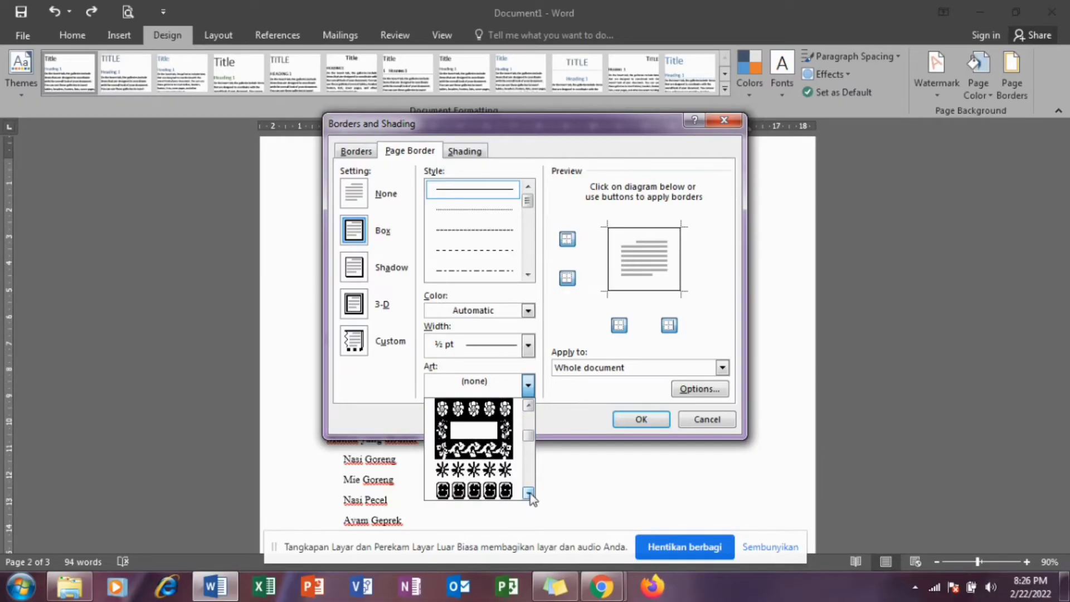
{"action": "left_click", "coordinate": [528, 493]}
{"action": "left_click", "coordinate": [529, 493]}
{"action": "left_click", "coordinate": [529, 405]}
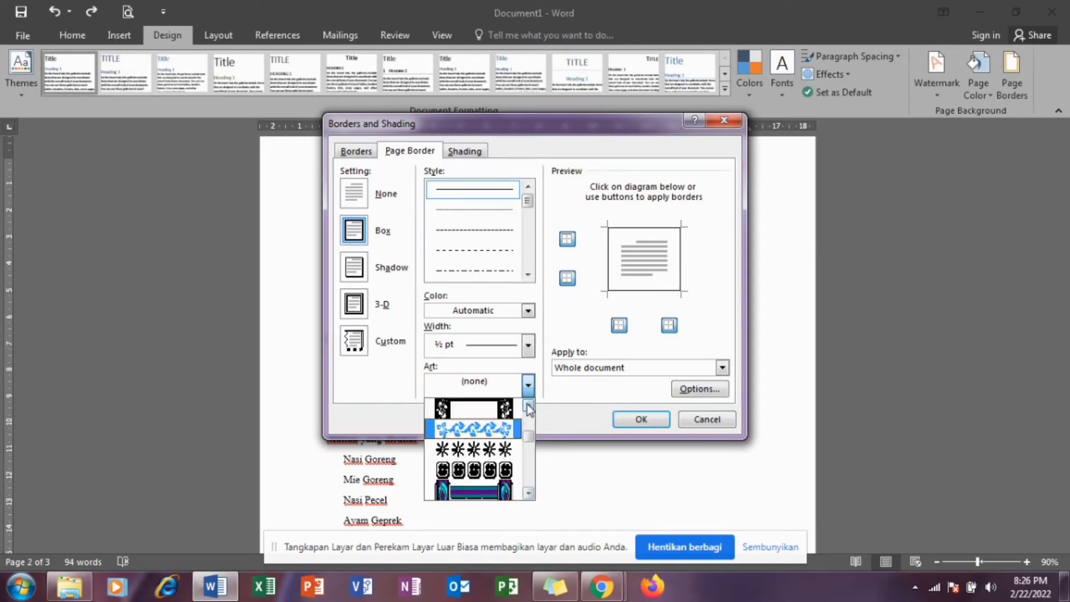
{"action": "left_click", "coordinate": [528, 405]}
{"action": "left_click", "coordinate": [506, 430]}
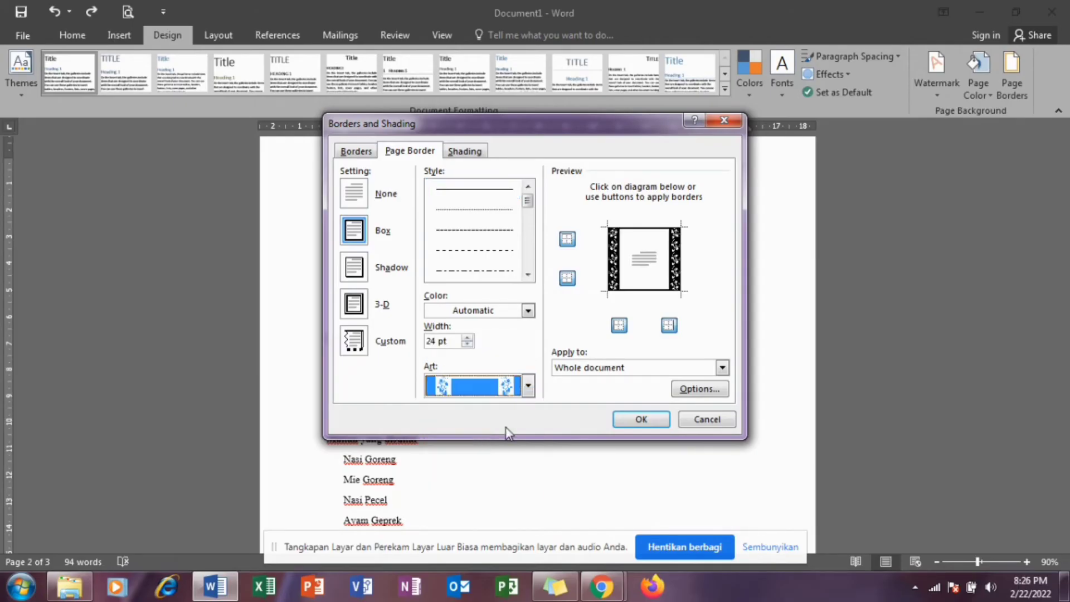
{"action": "left_click", "coordinate": [638, 419]}
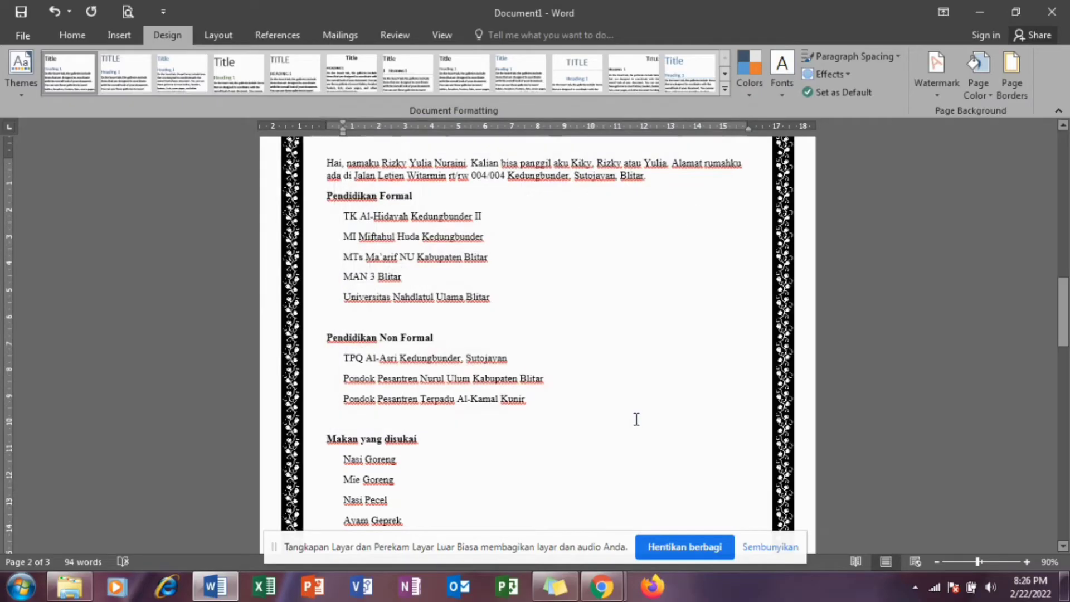
Step: Apply check mark bullets to the five school entries under Pendidikan Formal
{"action": "mouse_move", "coordinate": [1063, 315]}
{"action": "left_mouse_down"}
{"action": "mouse_move", "coordinate": [1064, 279]}
{"action": "mouse_move", "coordinate": [1063, 368]}
{"action": "mouse_move", "coordinate": [1058, 315]}
{"action": "left_mouse_up"}
{"action": "left_click", "coordinate": [1029, 560]}
{"action": "left_click", "coordinate": [1028, 561]}
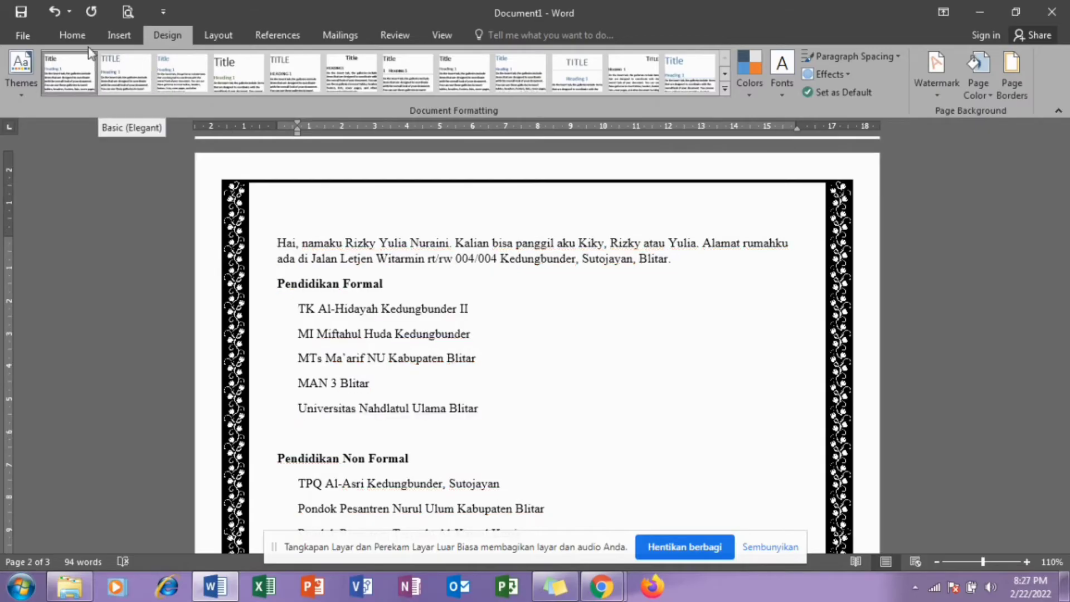
{"action": "left_click", "coordinate": [79, 35]}
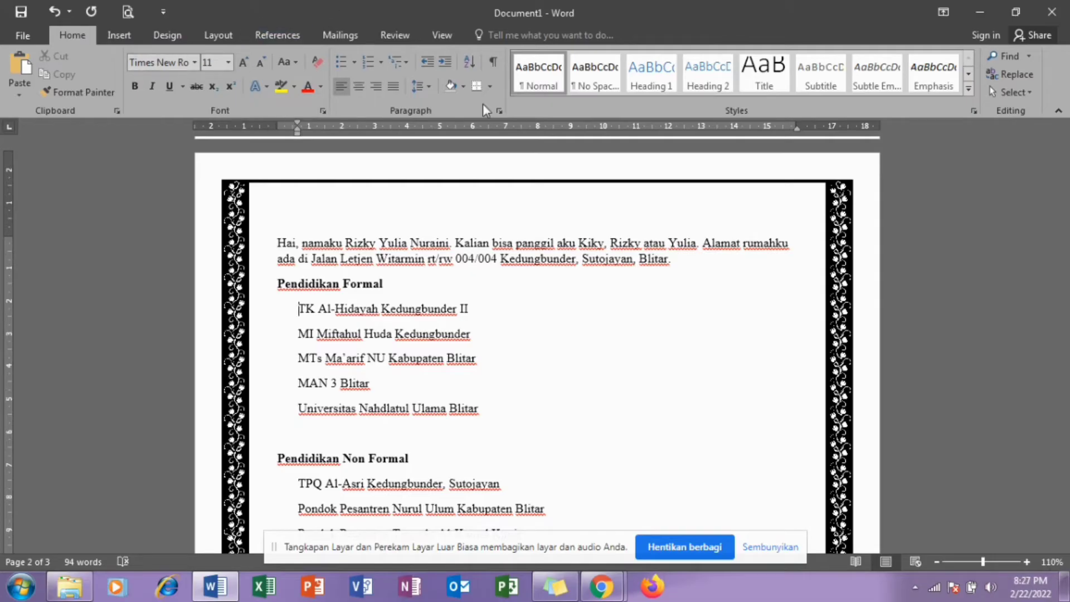
{"action": "left_click", "coordinate": [354, 63]}
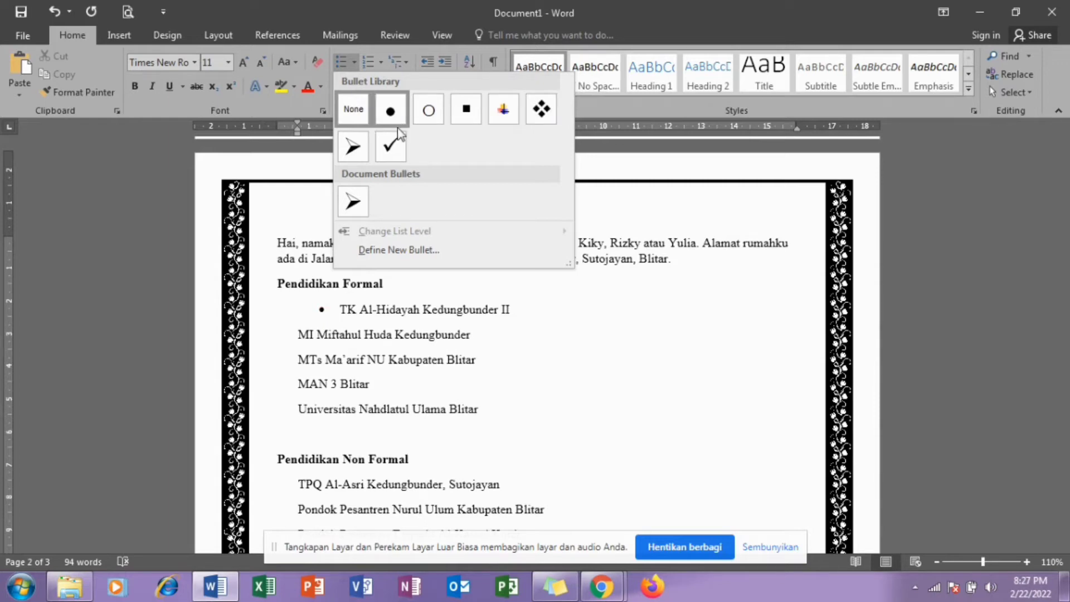
{"action": "left_click", "coordinate": [421, 348]}
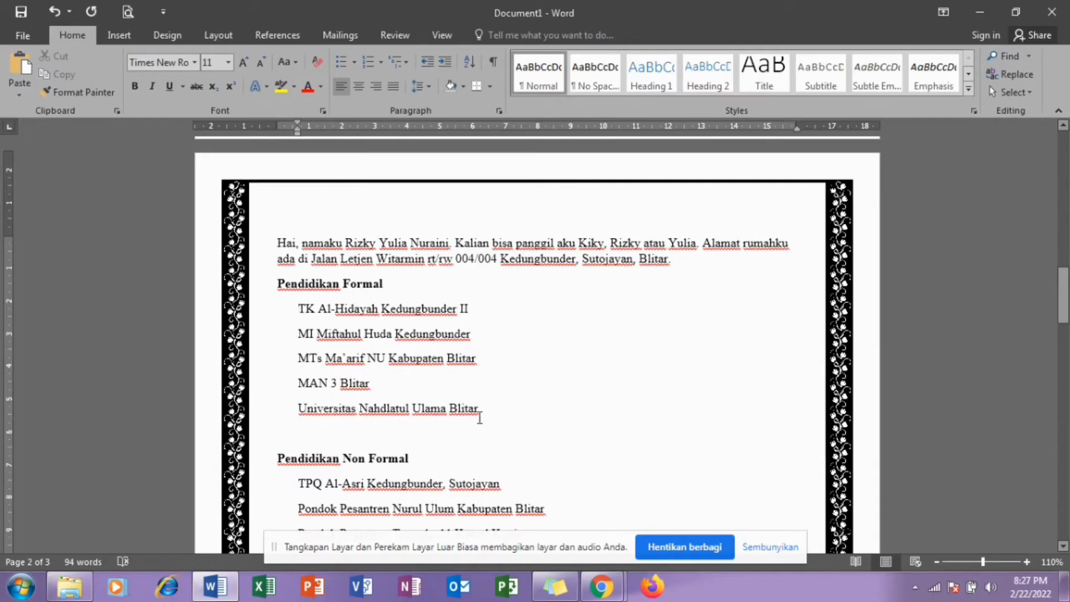
{"action": "mouse_move", "coordinate": [479, 415]}
{"action": "left_mouse_down"}
{"action": "mouse_move", "coordinate": [300, 310]}
{"action": "mouse_move", "coordinate": [473, 415]}
{"action": "left_mouse_up"}
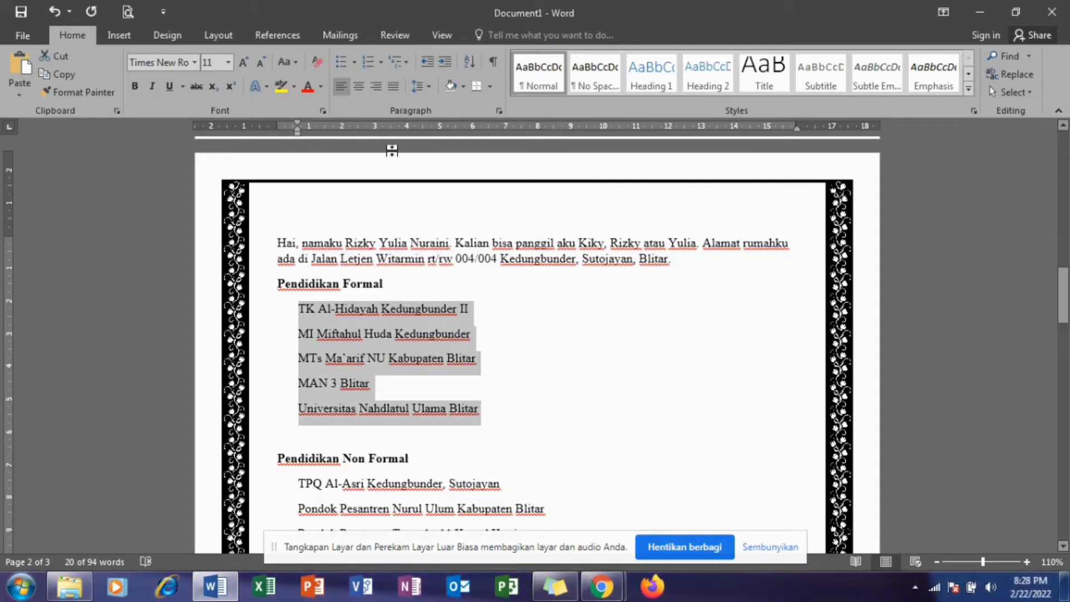
{"action": "left_click", "coordinate": [355, 68]}
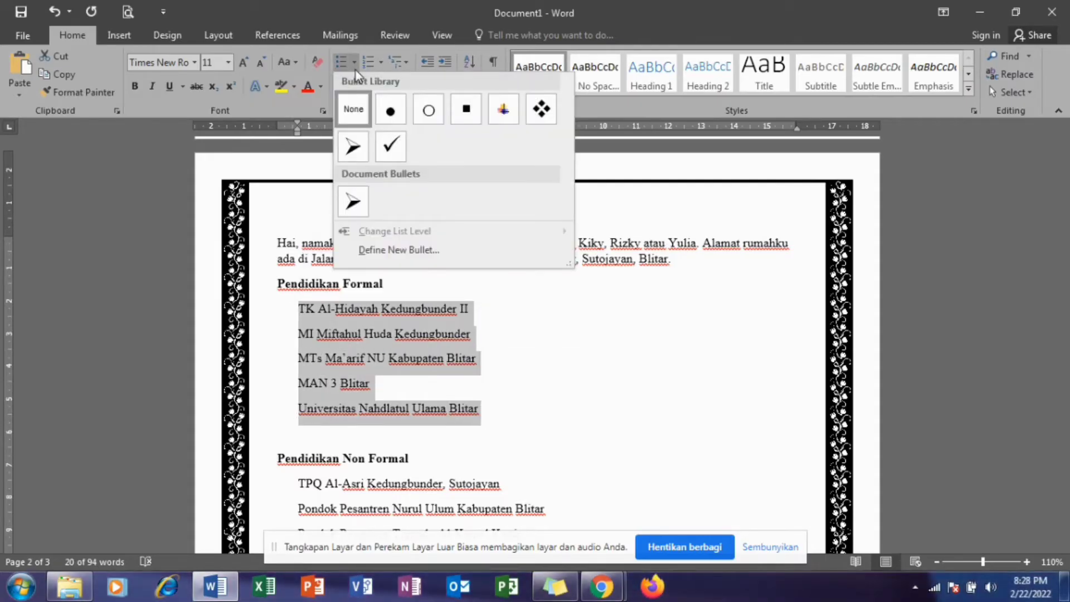
{"action": "left_click", "coordinate": [390, 146]}
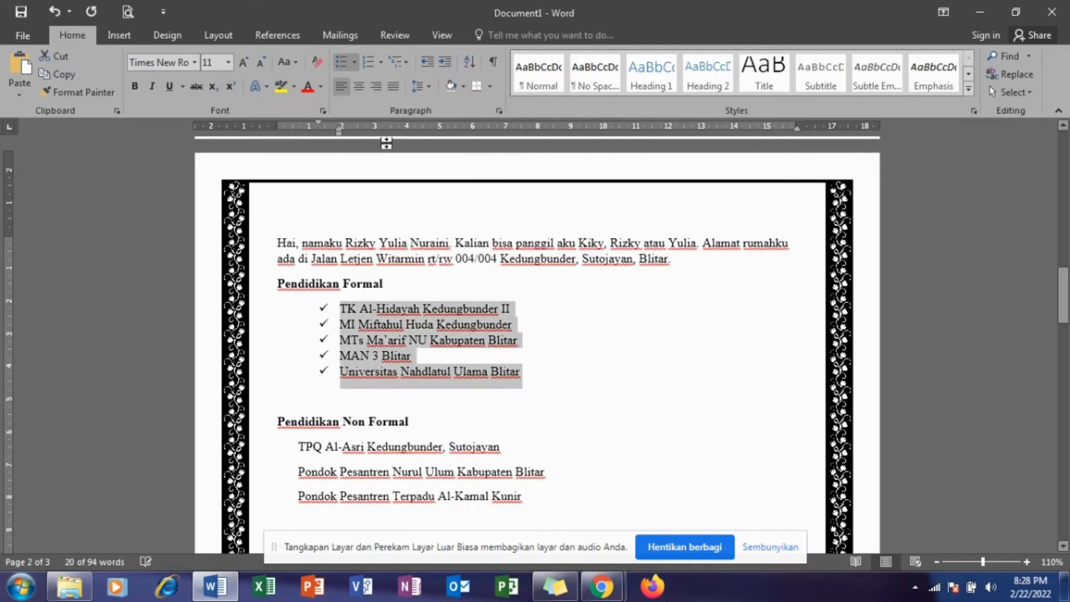
{"action": "left_click", "coordinate": [384, 356]}
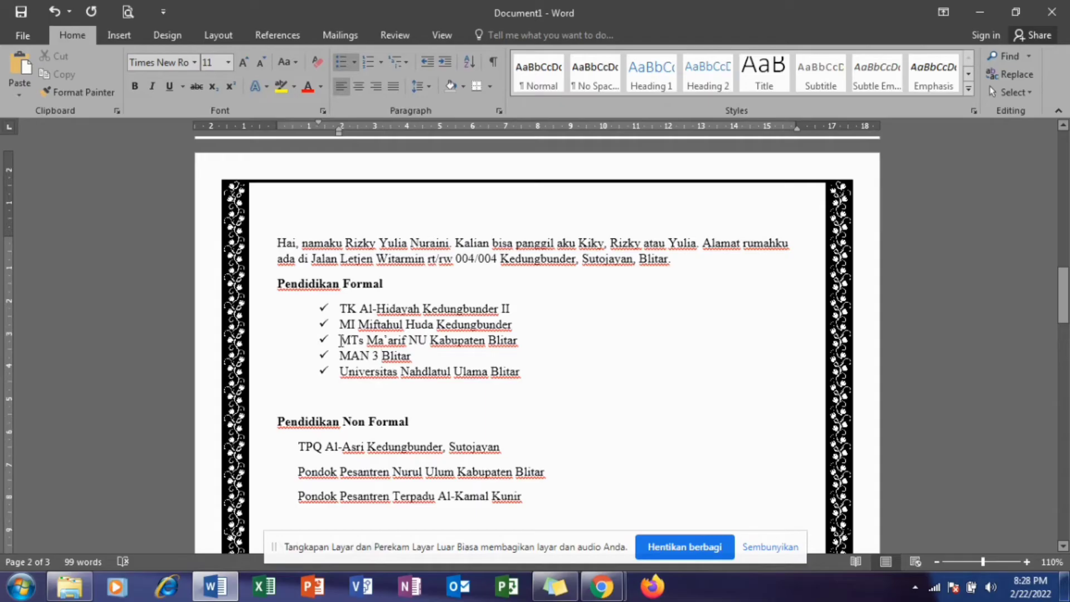
Step: Change the last three Pendidikan Formal entries, from MTs Ma'arif to Universitas Nahdlatul Ulama, to the fourth list level with round bullets
{"action": "left_click_drag", "start_coordinate": [340, 339], "coordinate": [526, 376]}
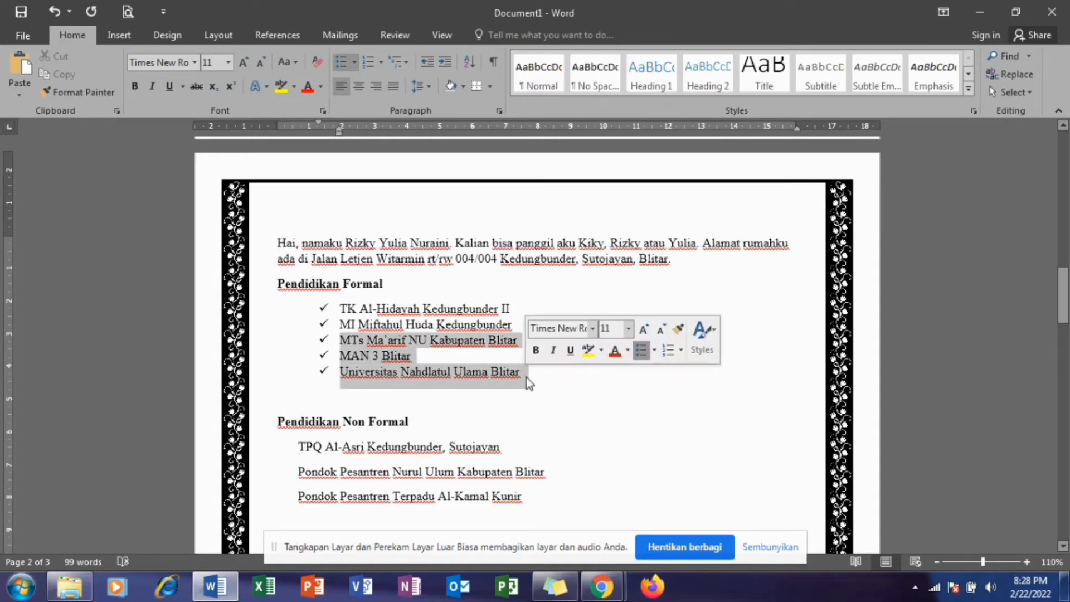
{"action": "left_click", "coordinate": [355, 61]}
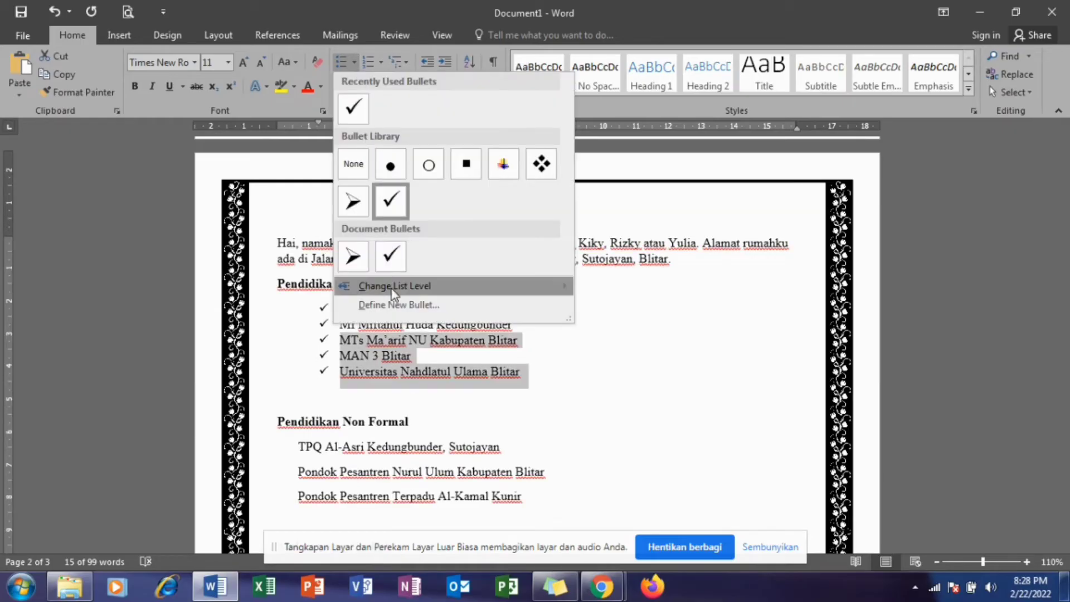
{"action": "mouse_move", "coordinate": [392, 288]}
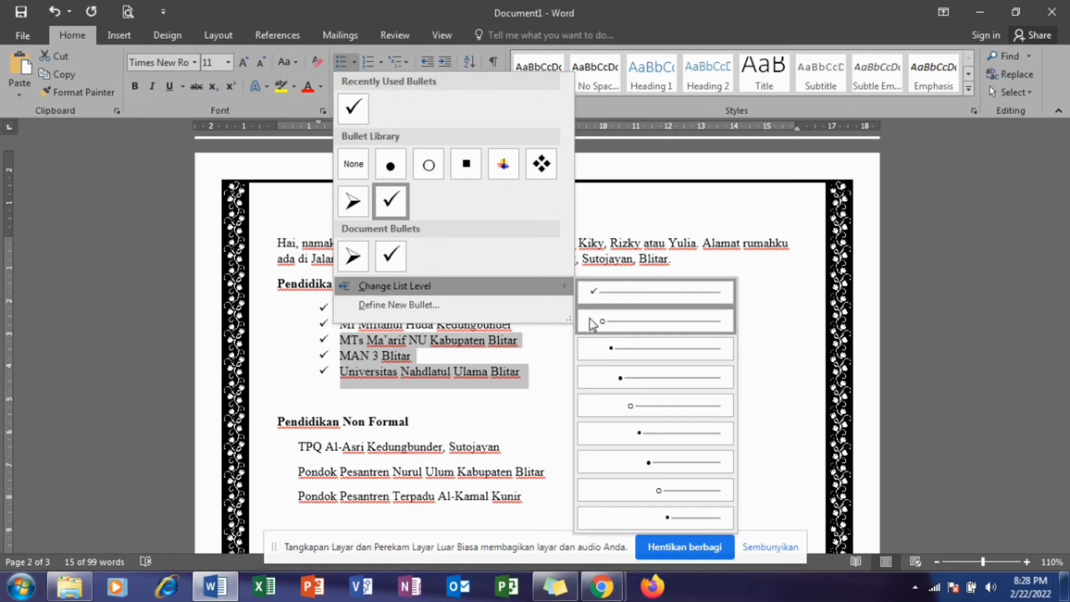
{"action": "left_click", "coordinate": [603, 375]}
{"action": "left_click", "coordinate": [551, 358]}
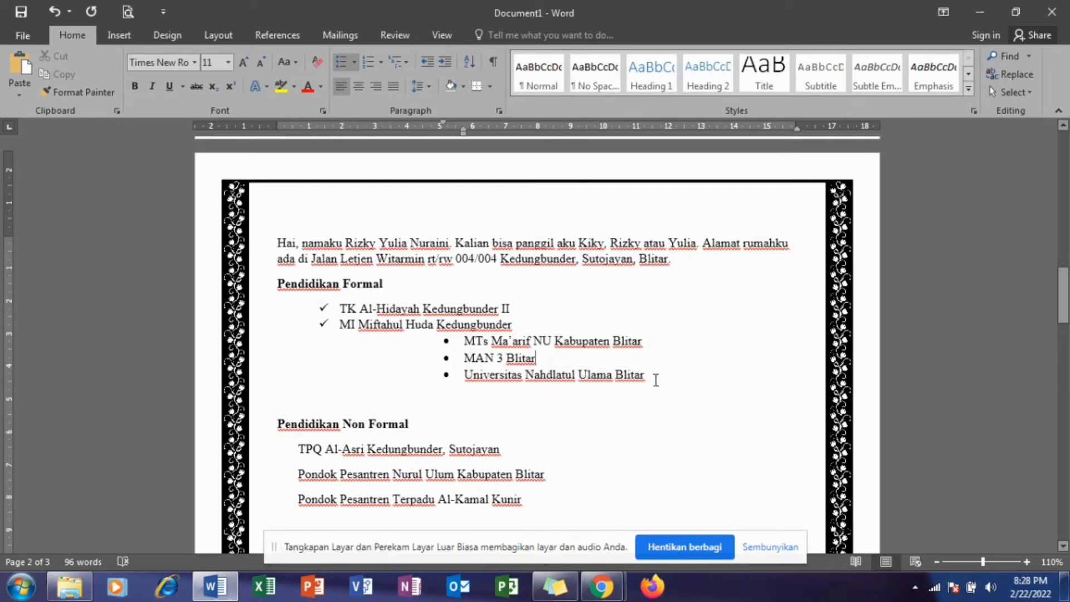
Step: Reduce the indents of the three round-bulleted entries to about 1.5 cm for the first line and about 2 cm for the text
{"action": "left_click_drag", "start_coordinate": [654, 377], "coordinate": [464, 341]}
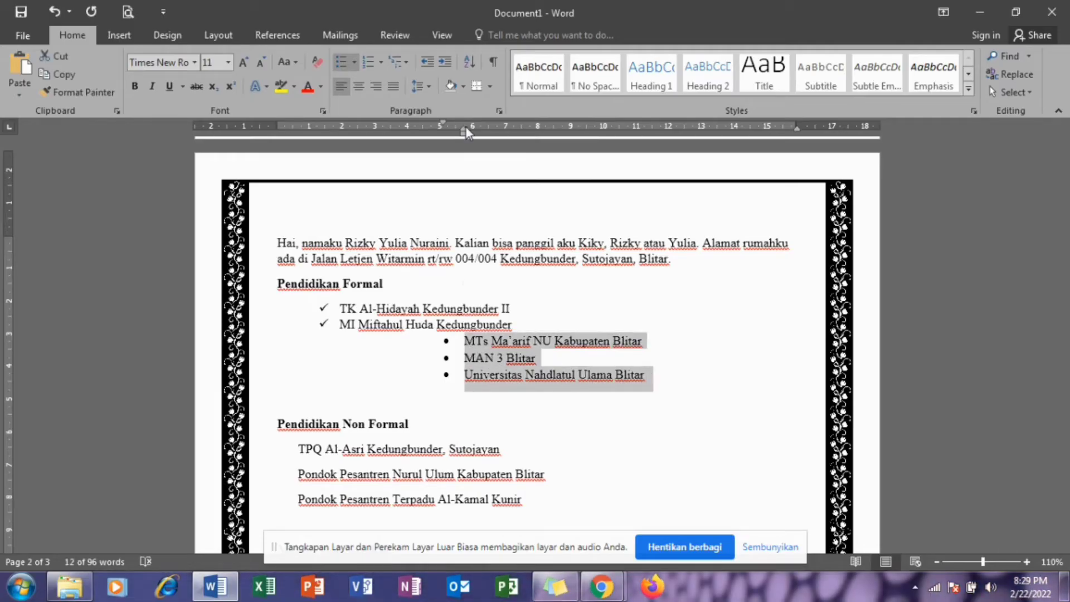
{"action": "left_click_drag", "start_coordinate": [463, 128], "coordinate": [339, 154]}
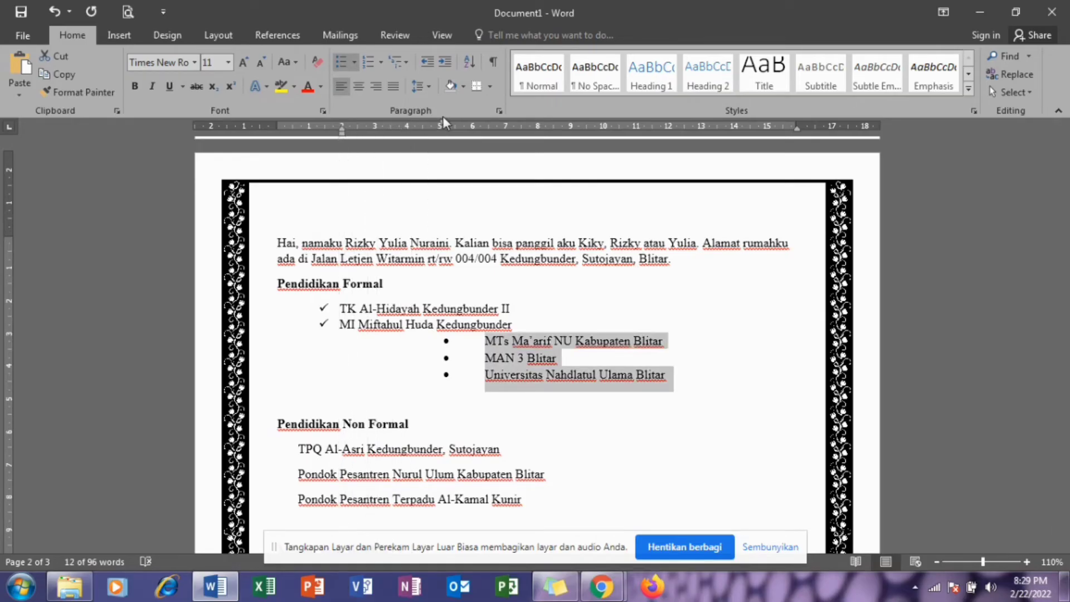
{"action": "left_click_drag", "start_coordinate": [442, 120], "coordinate": [320, 131]}
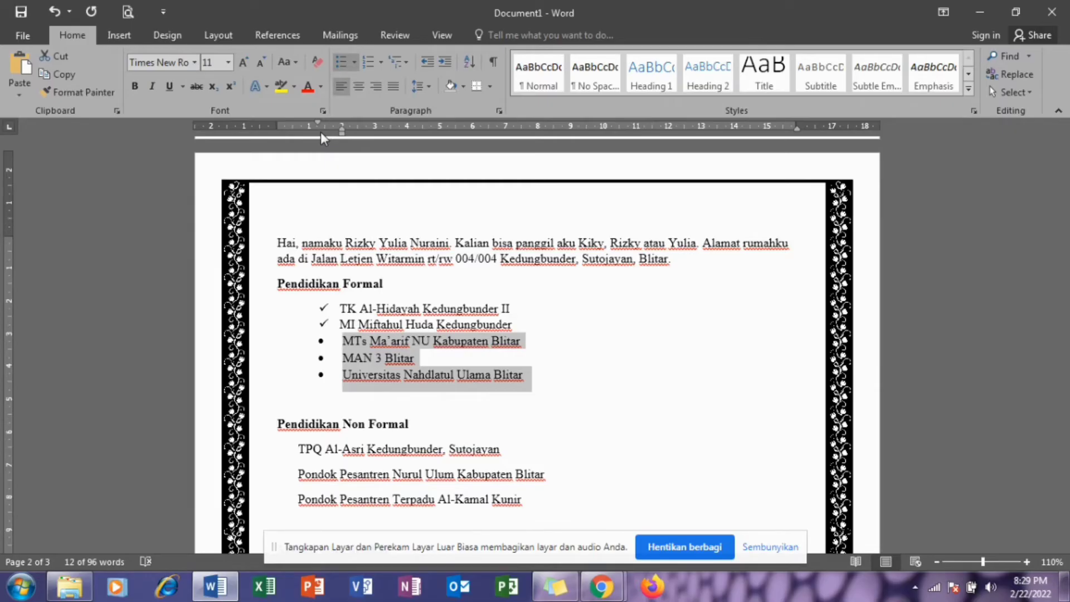
{"action": "left_click_drag", "start_coordinate": [315, 124], "coordinate": [328, 146]}
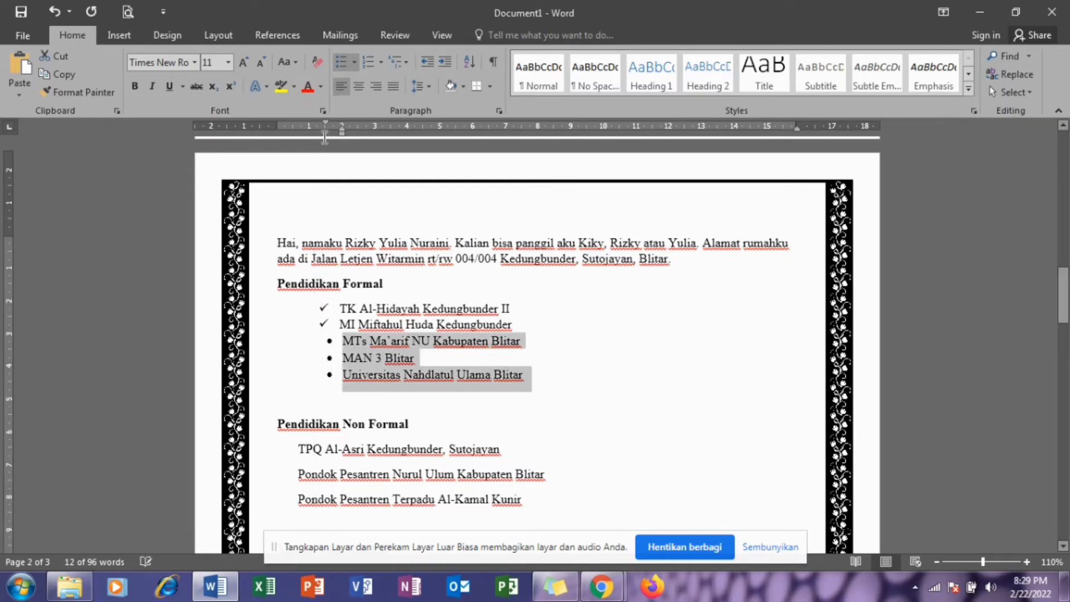
{"action": "left_click", "coordinate": [372, 313]}
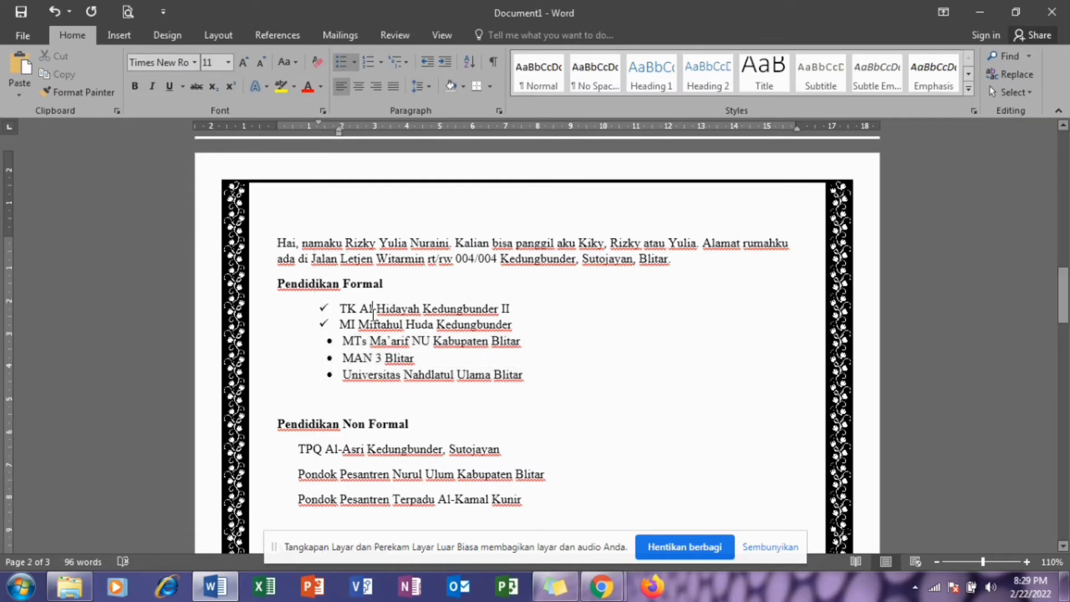
{"action": "left_click", "coordinate": [381, 497]}
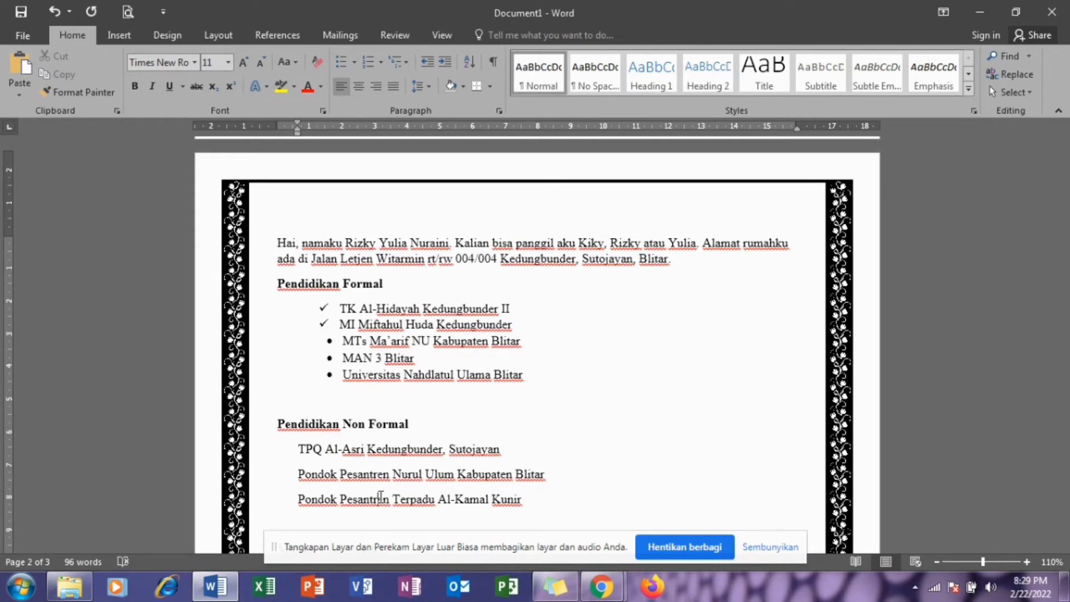
{"action": "left_click", "coordinate": [300, 456]}
{"action": "left_click", "coordinate": [355, 61]}
{"action": "left_click", "coordinate": [380, 62]}
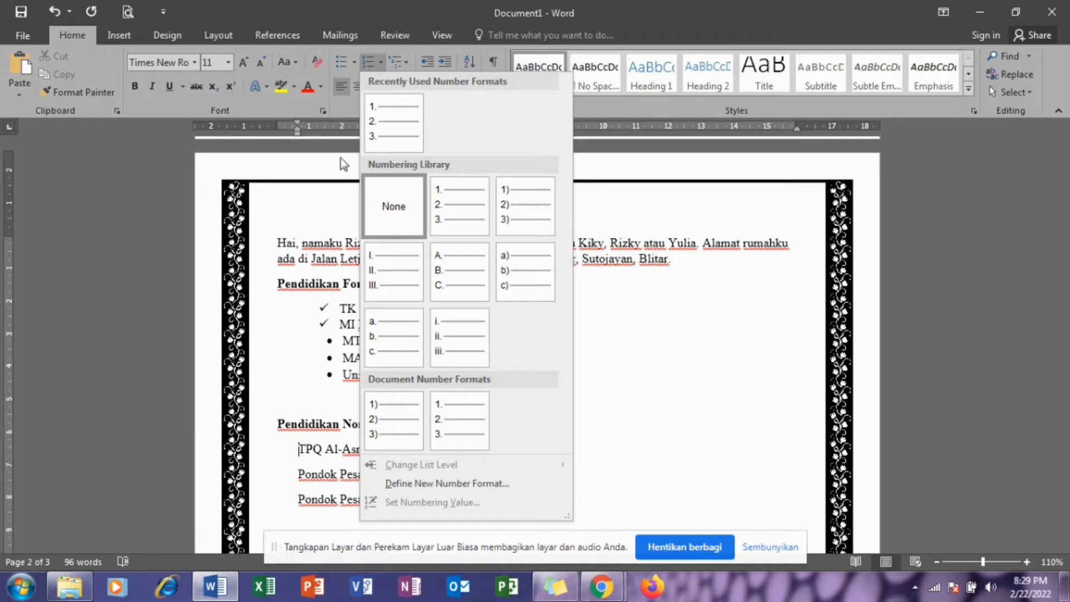
{"action": "left_click", "coordinate": [311, 306]}
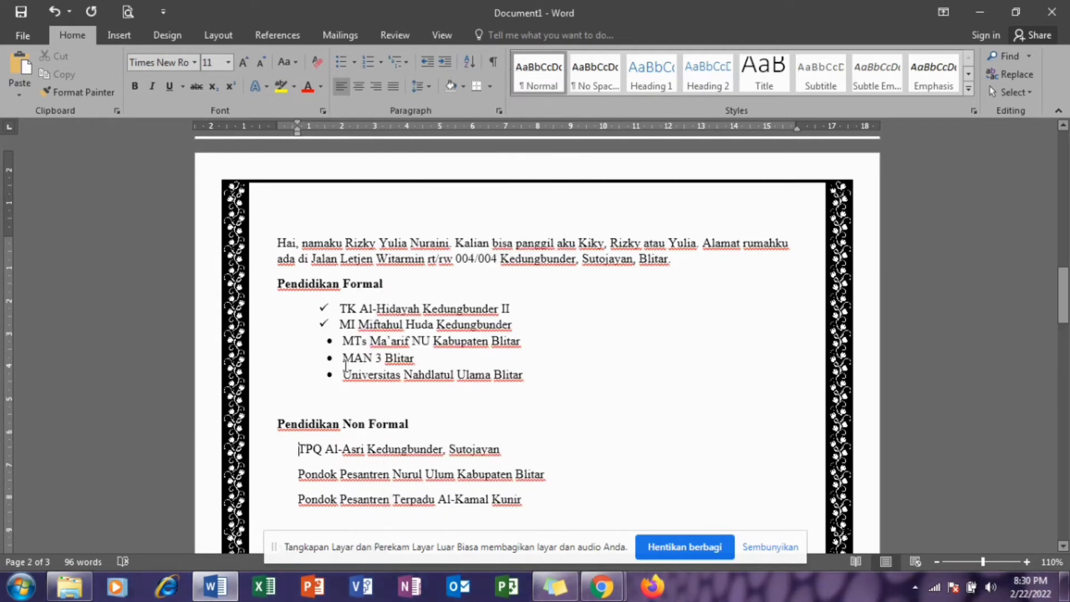
{"action": "left_click", "coordinate": [541, 517]}
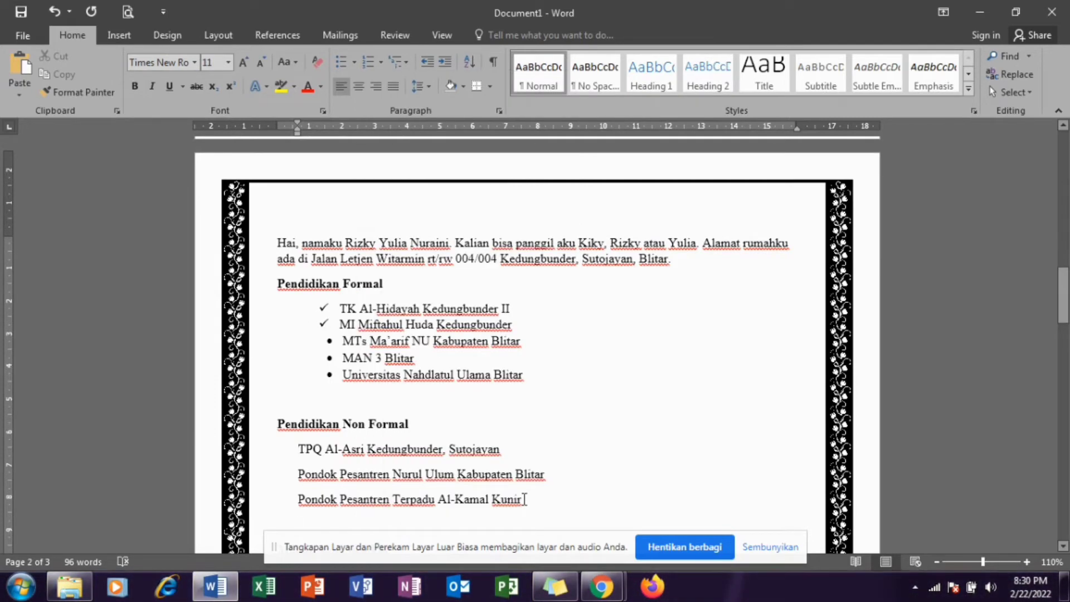
Step: Number the three entries under Pendidikan Non Formal with the 1) 2) 3) format
{"action": "left_click_drag", "start_coordinate": [524, 500], "coordinate": [299, 455]}
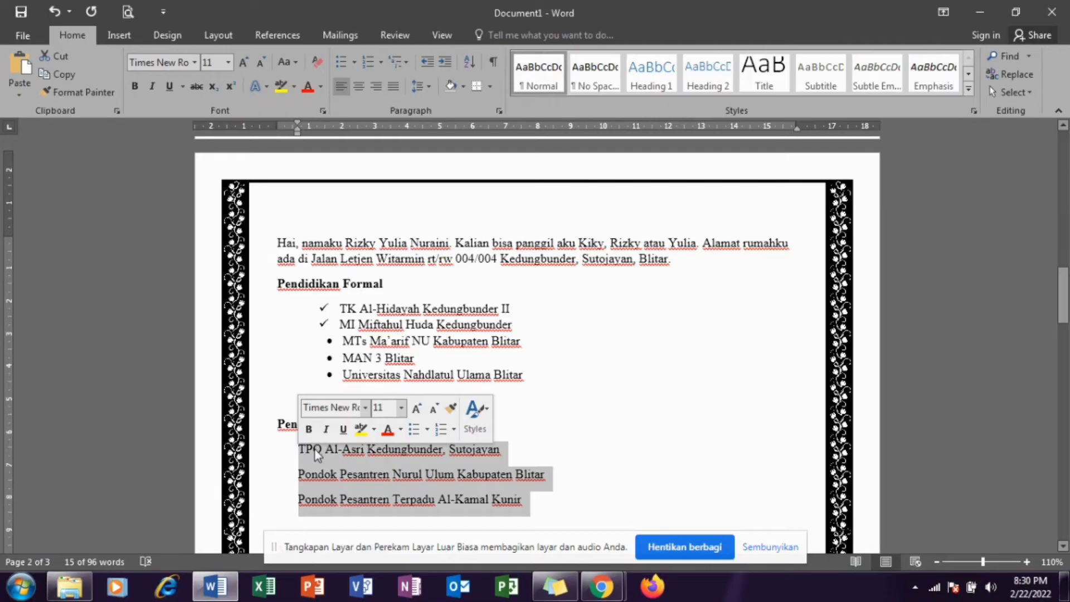
{"action": "left_click", "coordinate": [382, 63]}
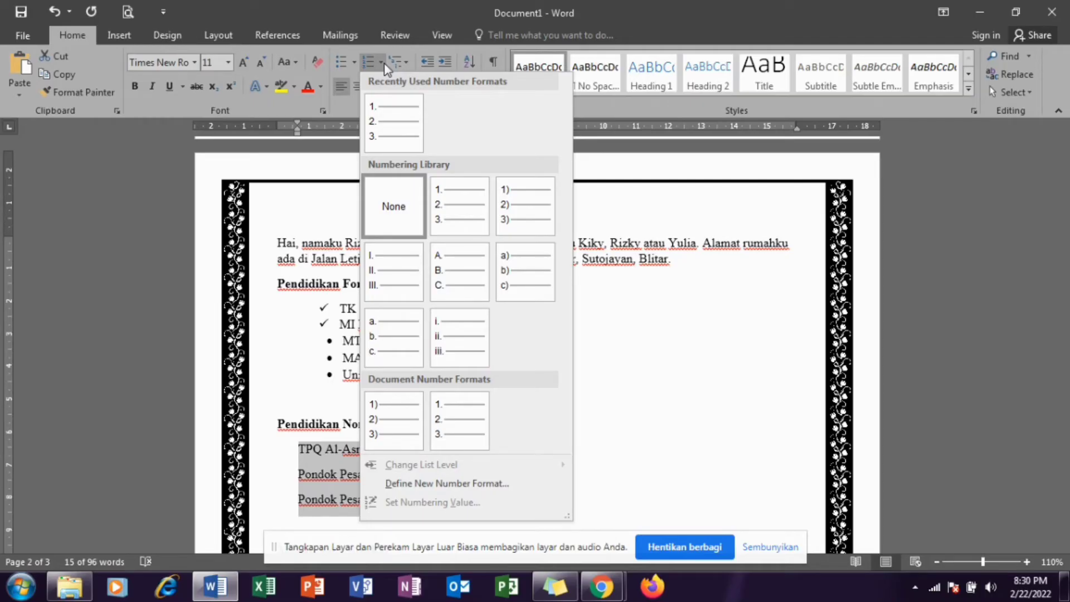
{"action": "left_click", "coordinate": [517, 212]}
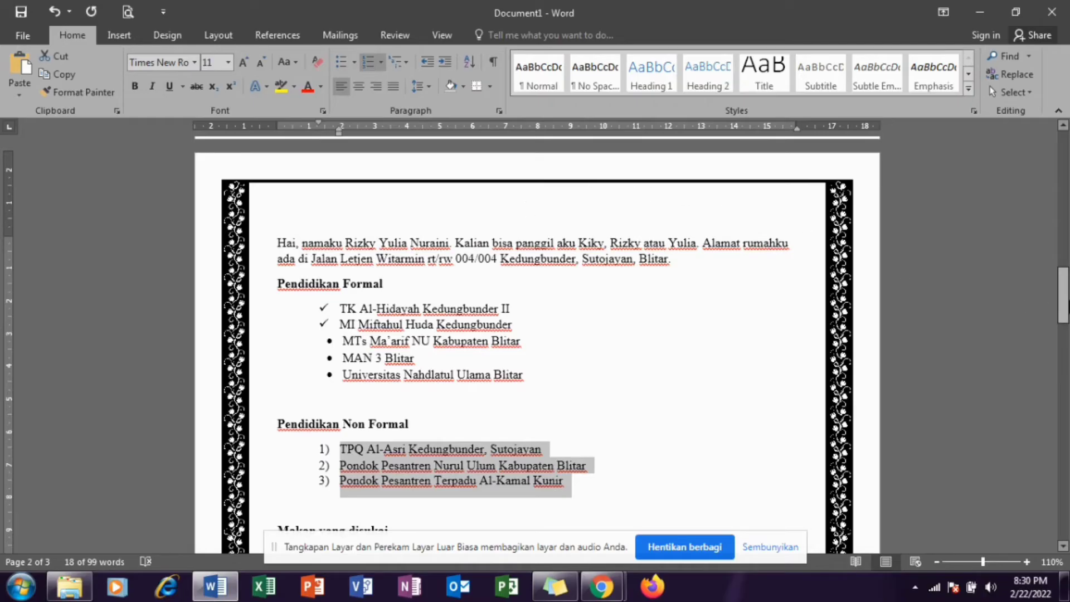
Step: Apply arrow bullets to Nasi Goreng and Mie Goreng under Makan yang disukai
{"action": "left_click_drag", "start_coordinate": [1063, 305], "coordinate": [1063, 340]}
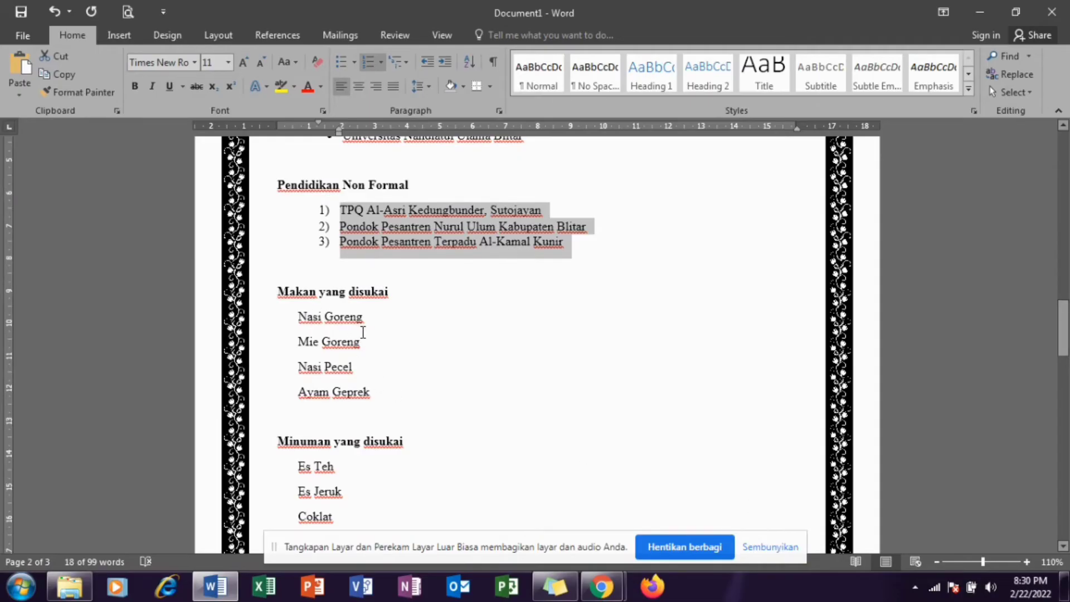
{"action": "left_click_drag", "start_coordinate": [363, 346], "coordinate": [296, 325]}
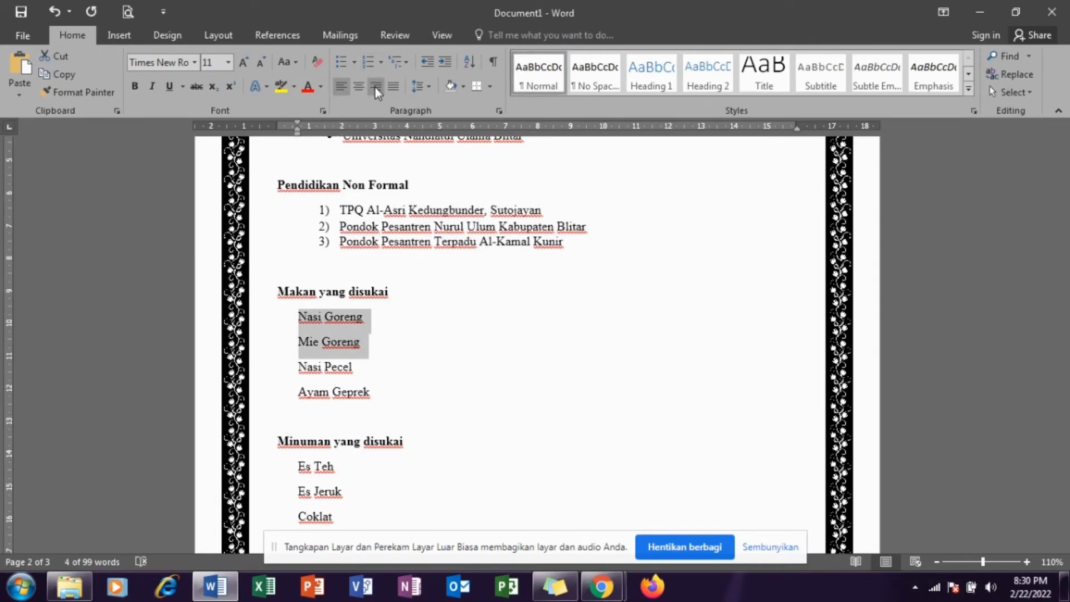
{"action": "left_click", "coordinate": [355, 62]}
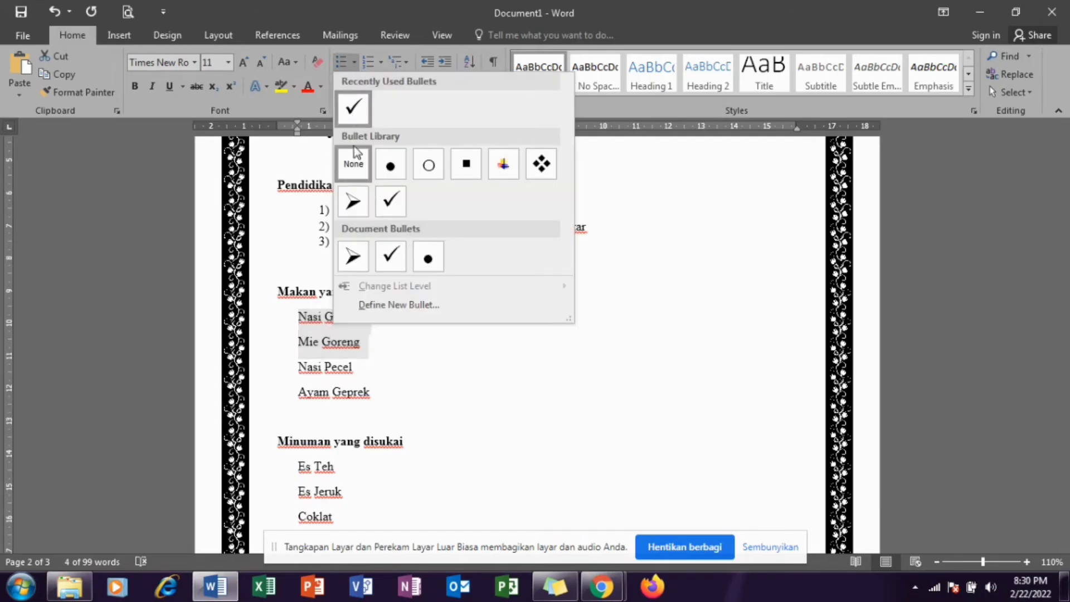
{"action": "left_click", "coordinate": [365, 201]}
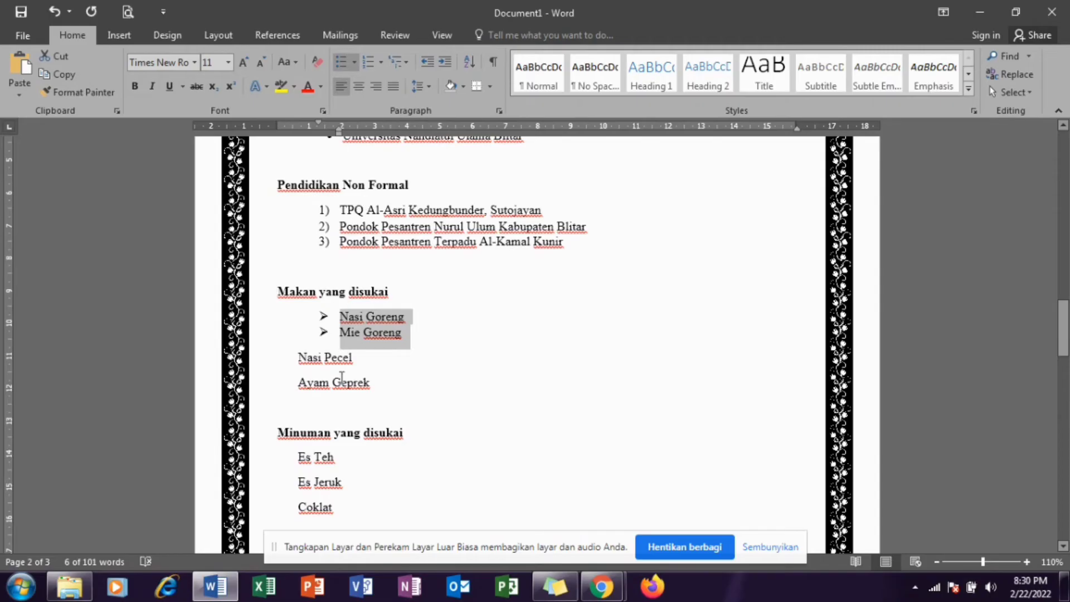
Step: Number Nasi Pecel and Ayam Geprek with the a) b) c) format
{"action": "left_click", "coordinate": [342, 379]}
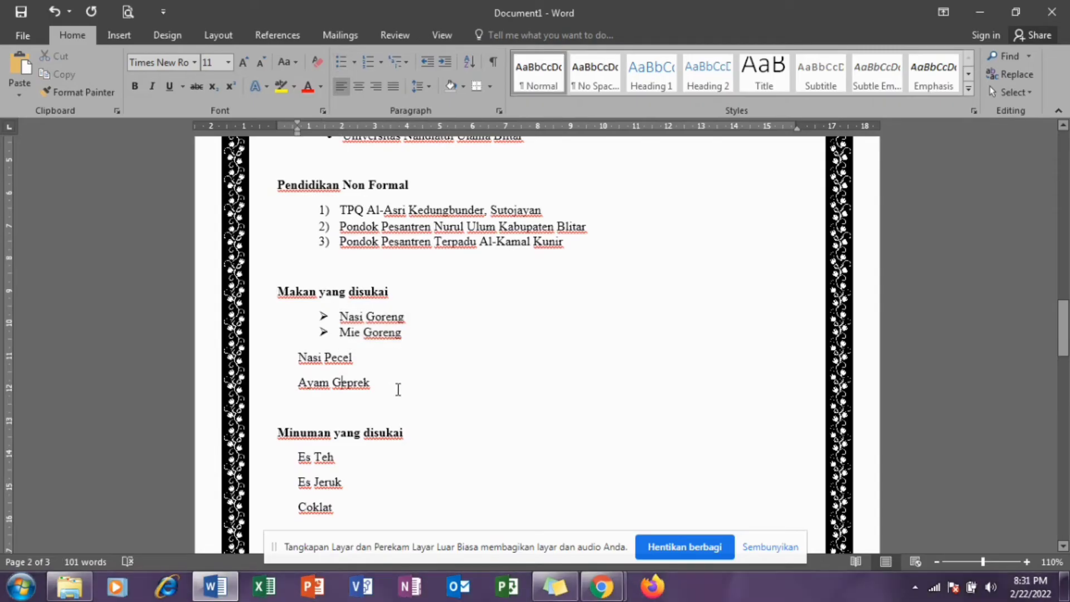
{"action": "left_click_drag", "start_coordinate": [392, 386], "coordinate": [306, 358]}
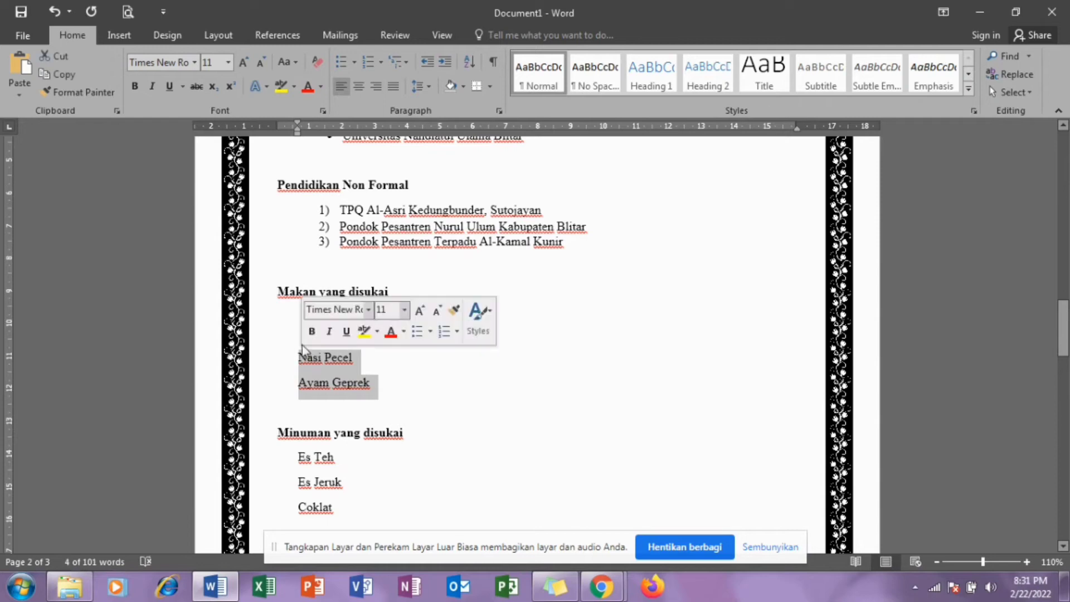
{"action": "left_click", "coordinate": [378, 67]}
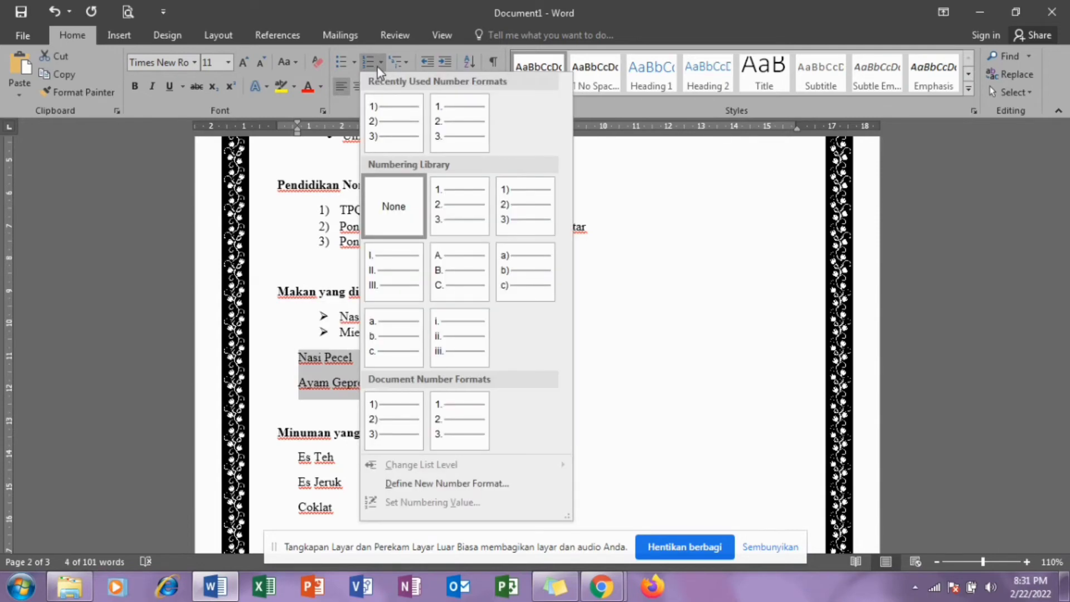
{"action": "left_click", "coordinate": [511, 287]}
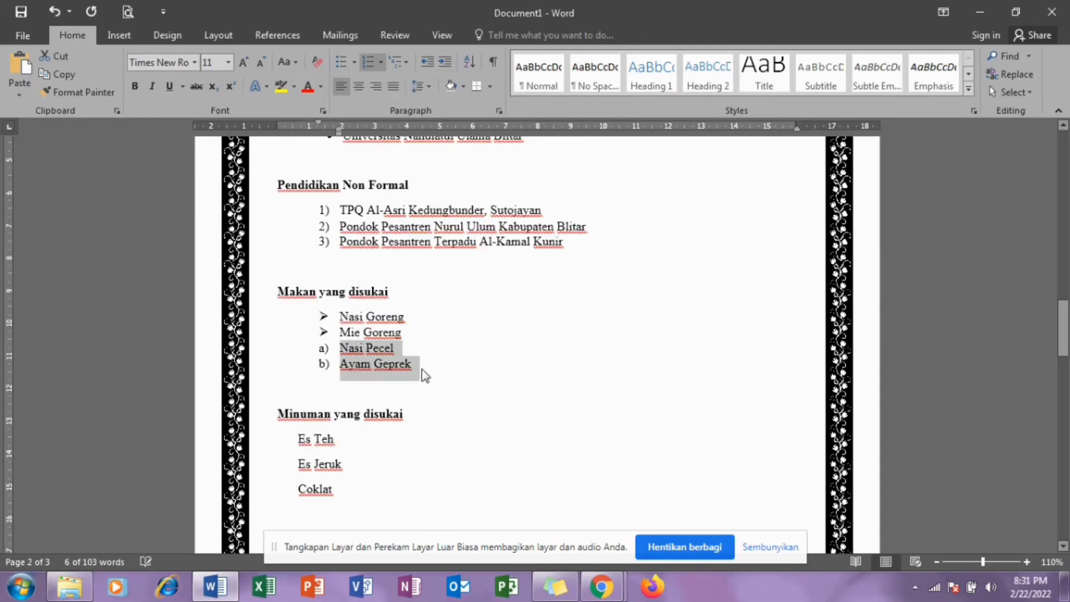
Step: Increase the indents of the Nasi Pecel and Ayam Geprek entries to about 2.5 cm for the first line and about 3 cm for the text
{"action": "left_click", "coordinate": [424, 375]}
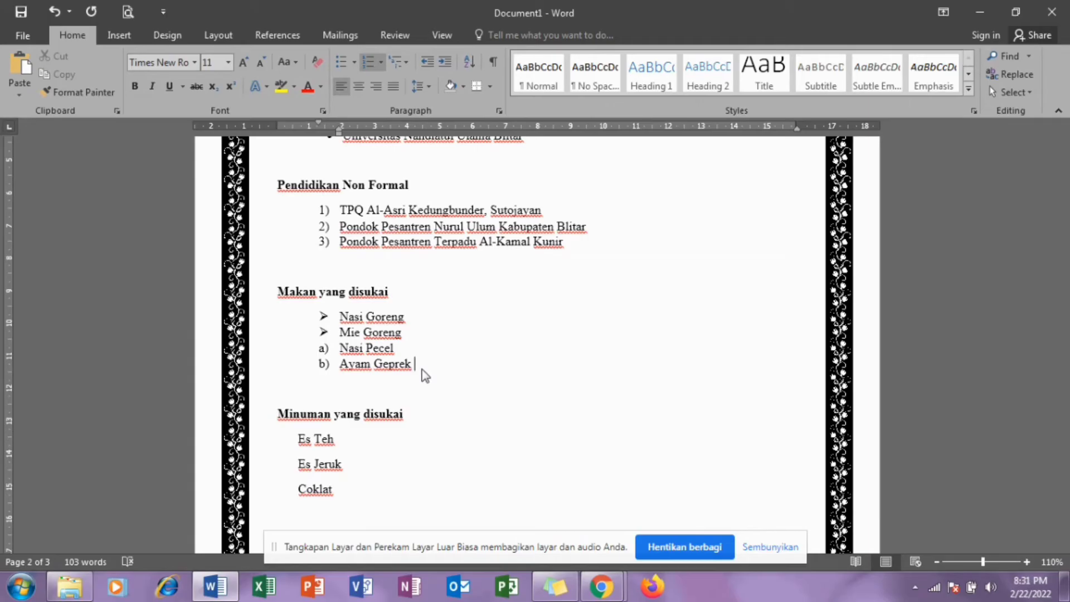
{"action": "left_click_drag", "start_coordinate": [420, 370], "coordinate": [341, 346]}
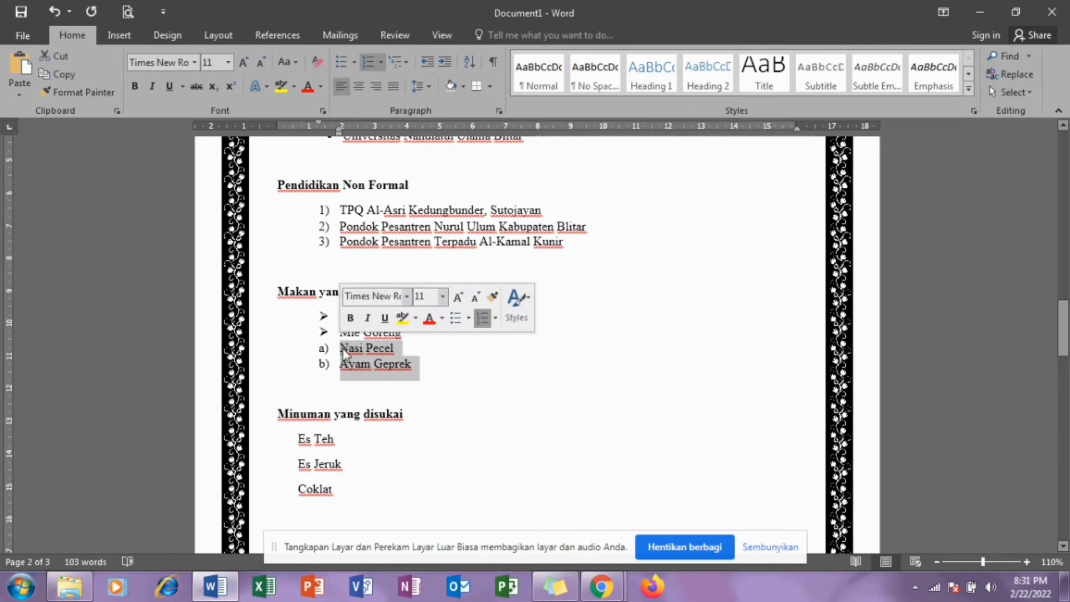
{"action": "mouse_move", "coordinate": [339, 132]}
{"action": "left_mouse_down"}
{"action": "mouse_move", "coordinate": [376, 137]}
{"action": "mouse_move", "coordinate": [334, 130]}
{"action": "mouse_move", "coordinate": [369, 132]}
{"action": "mouse_move", "coordinate": [358, 132]}
{"action": "left_mouse_up"}
{"action": "left_click", "coordinate": [443, 366]}
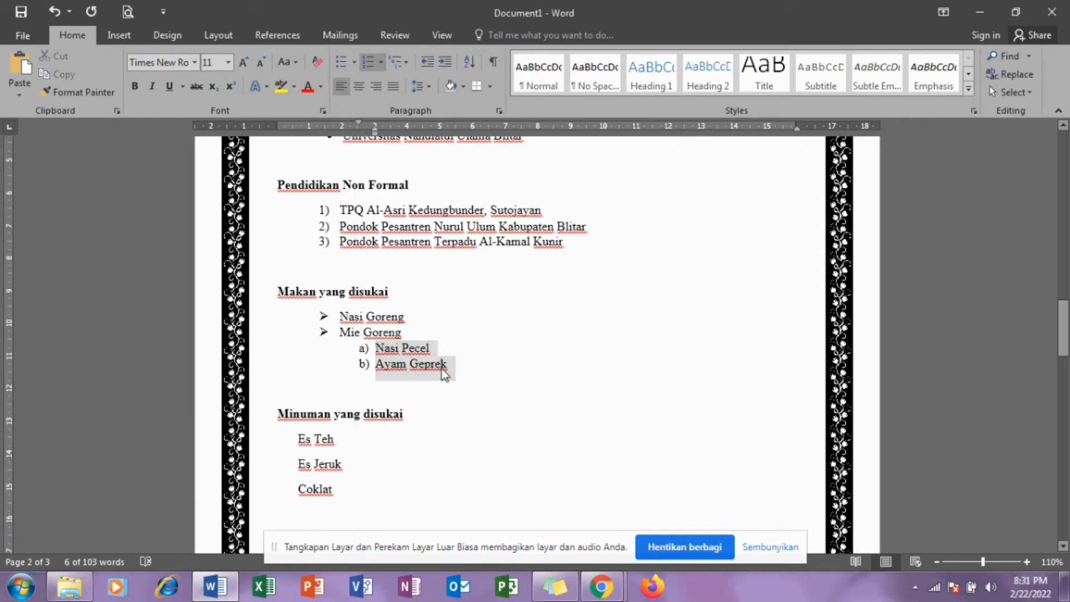
{"action": "left_click", "coordinate": [790, 430]}
Step: Insert the Bermain picture from the Documents library, centred on the blank third page, and set its text wrapping to In Front of Text
{"action": "left_click_drag", "start_coordinate": [1062, 351], "coordinate": [1064, 418]}
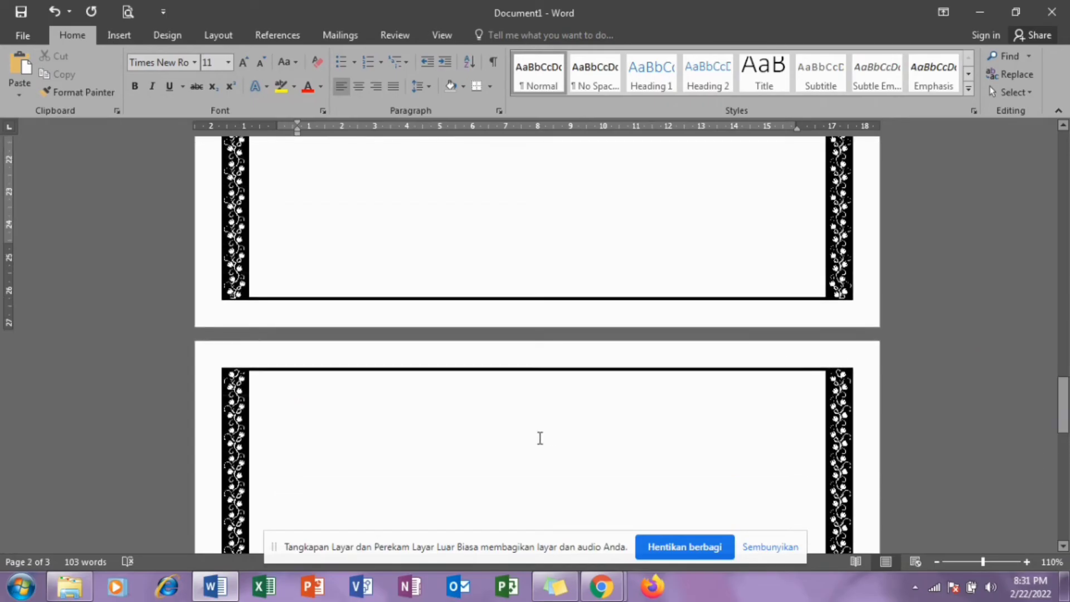
{"action": "left_click", "coordinate": [538, 440]}
{"action": "key", "text": "ctrl+e"}
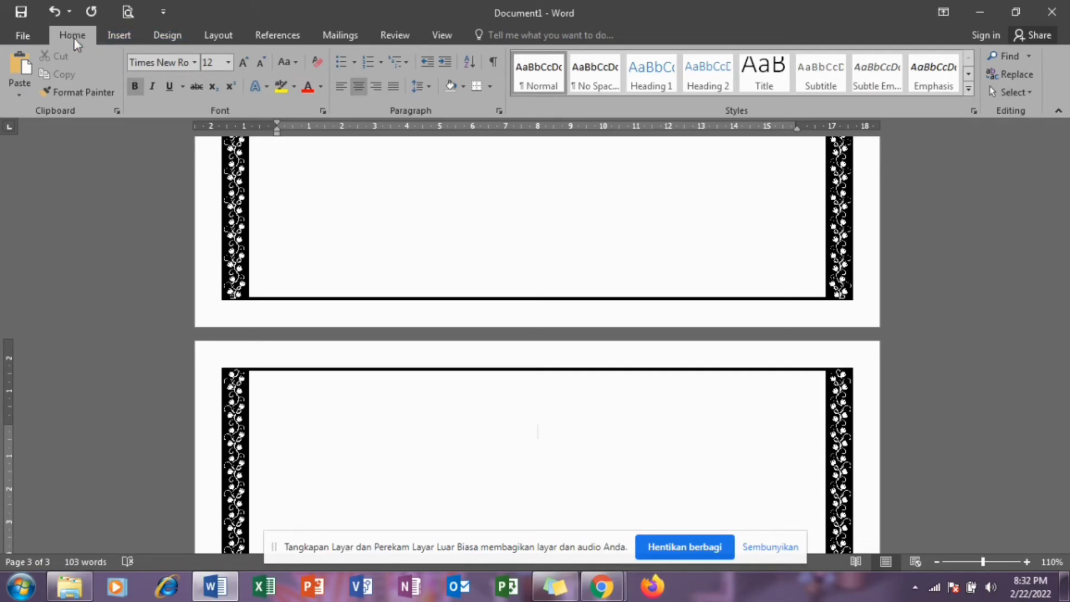
{"action": "left_click", "coordinate": [117, 36]}
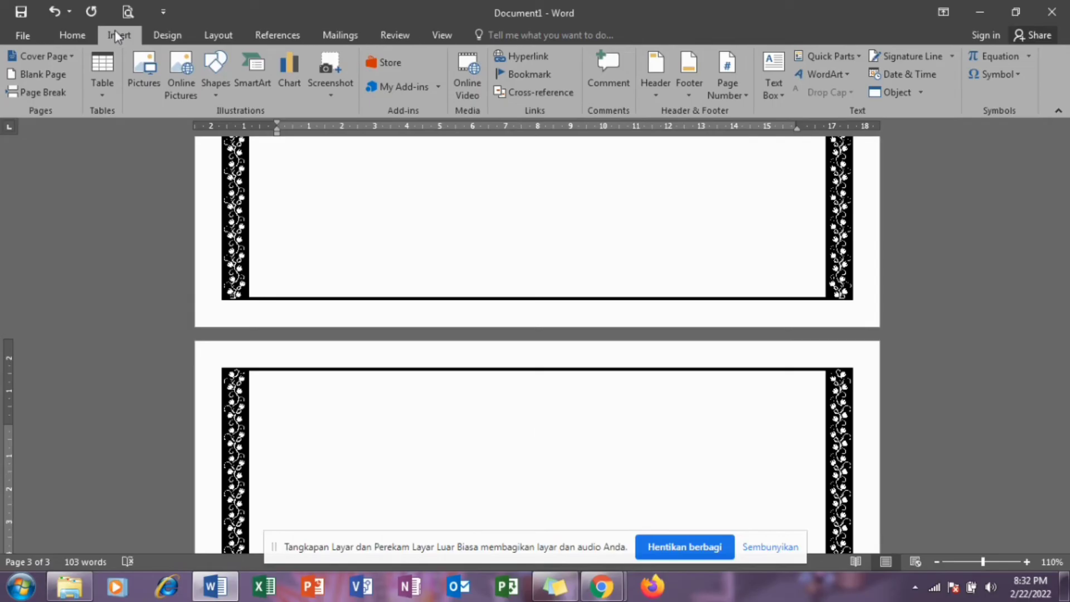
{"action": "left_click", "coordinate": [146, 66]}
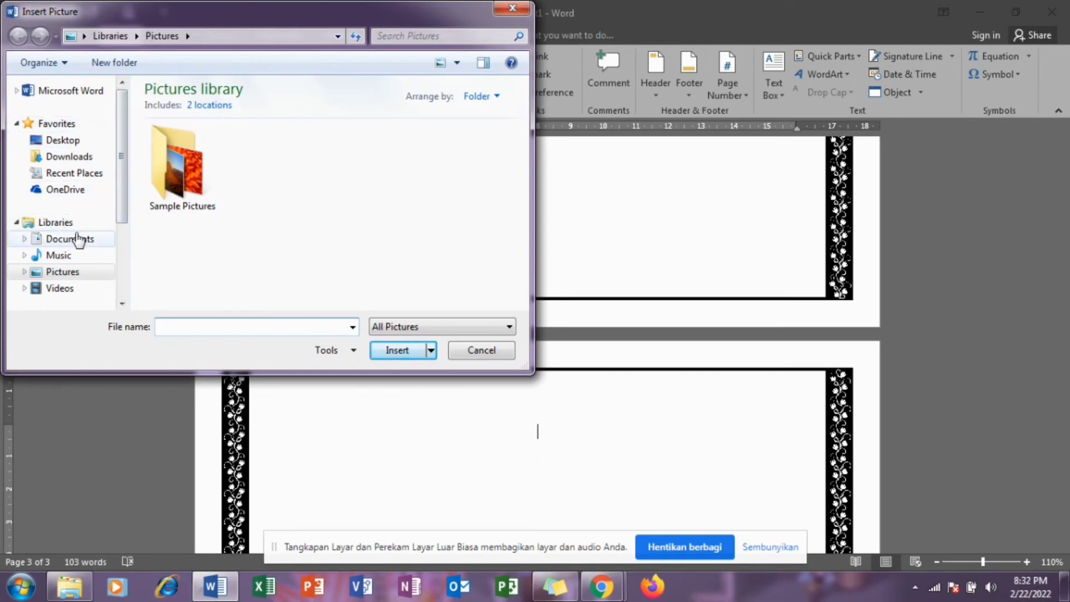
{"action": "left_click", "coordinate": [78, 239]}
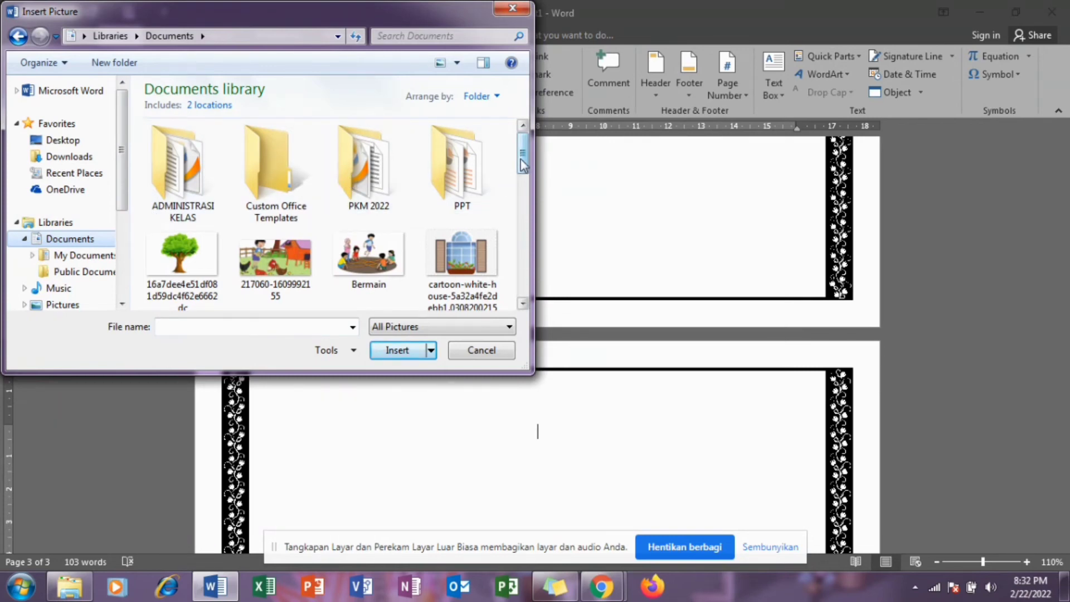
{"action": "left_click_drag", "start_coordinate": [523, 162], "coordinate": [522, 173]}
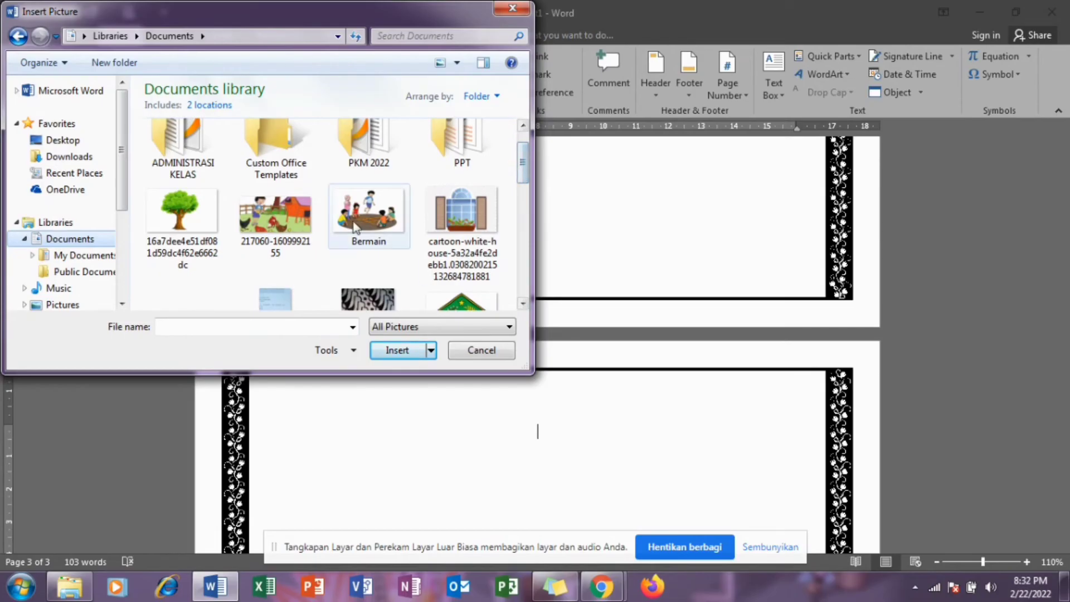
{"action": "left_click", "coordinate": [349, 223]}
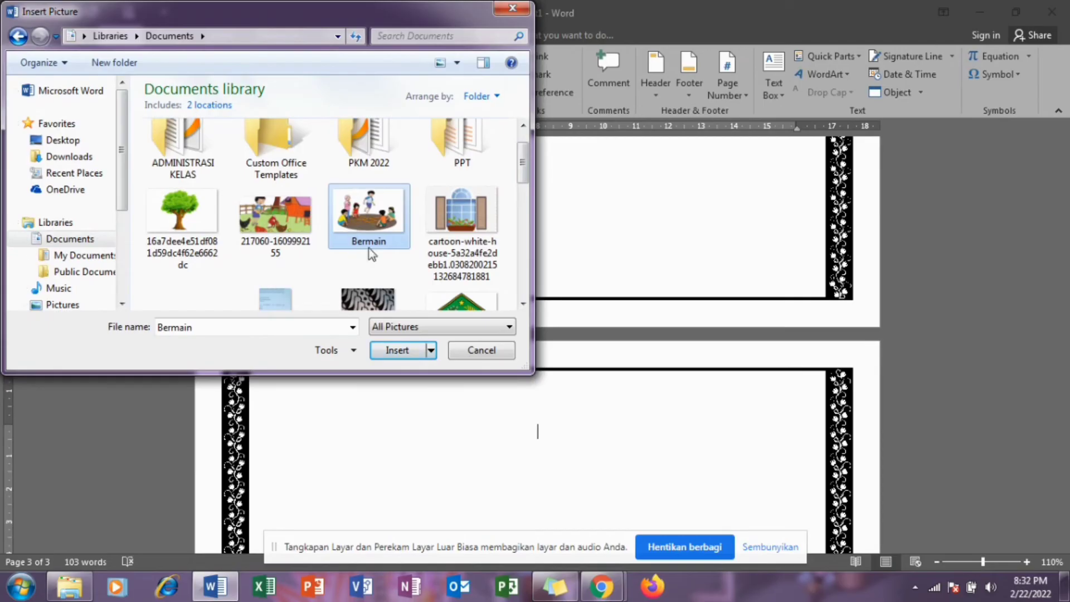
{"action": "left_click", "coordinate": [397, 350]}
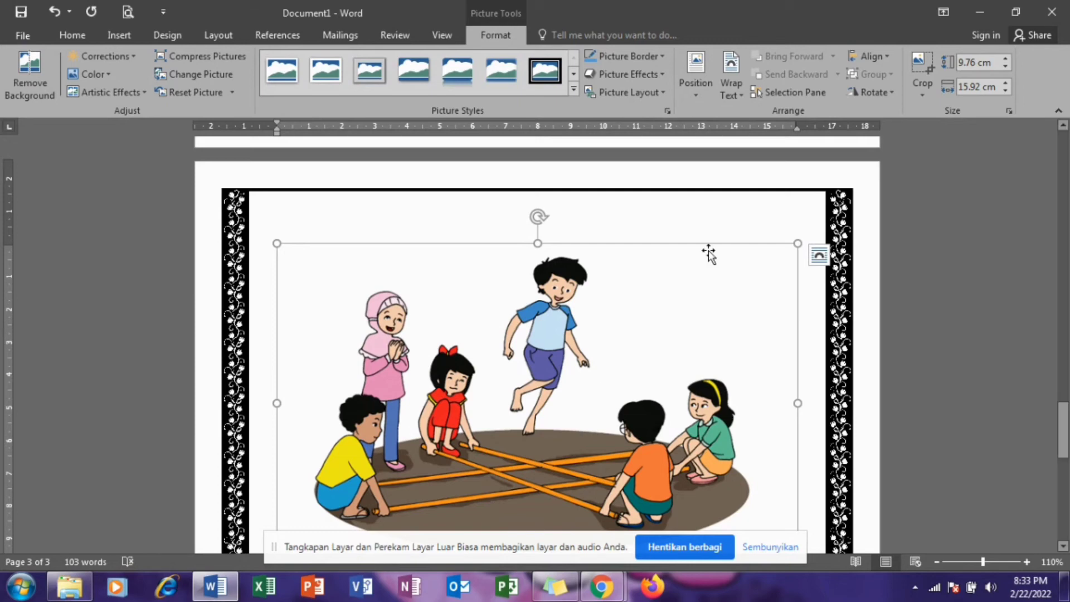
{"action": "left_click", "coordinate": [727, 97]}
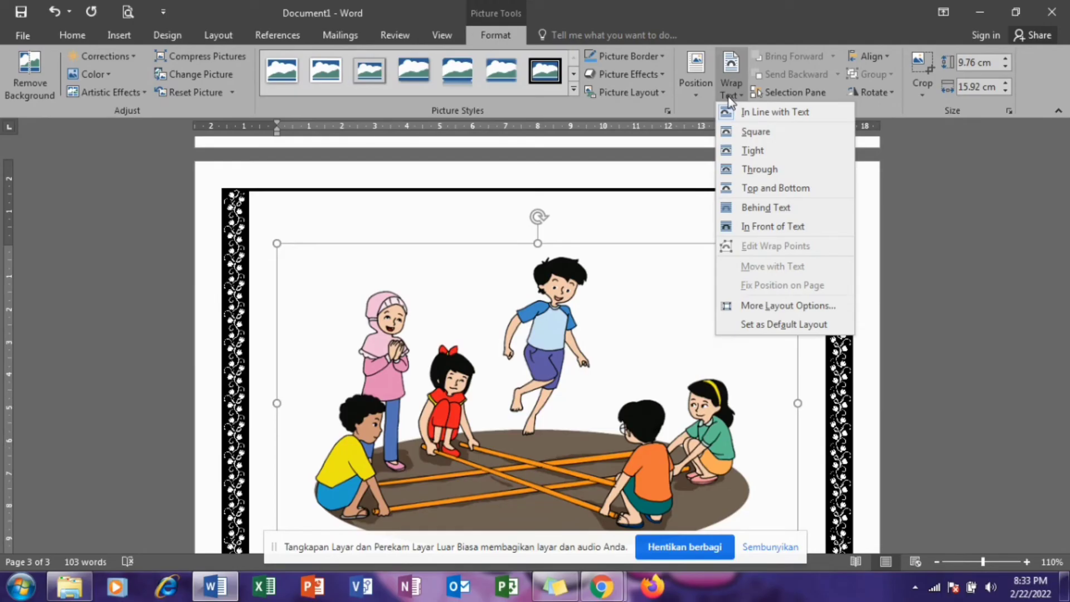
{"action": "left_click", "coordinate": [770, 227]}
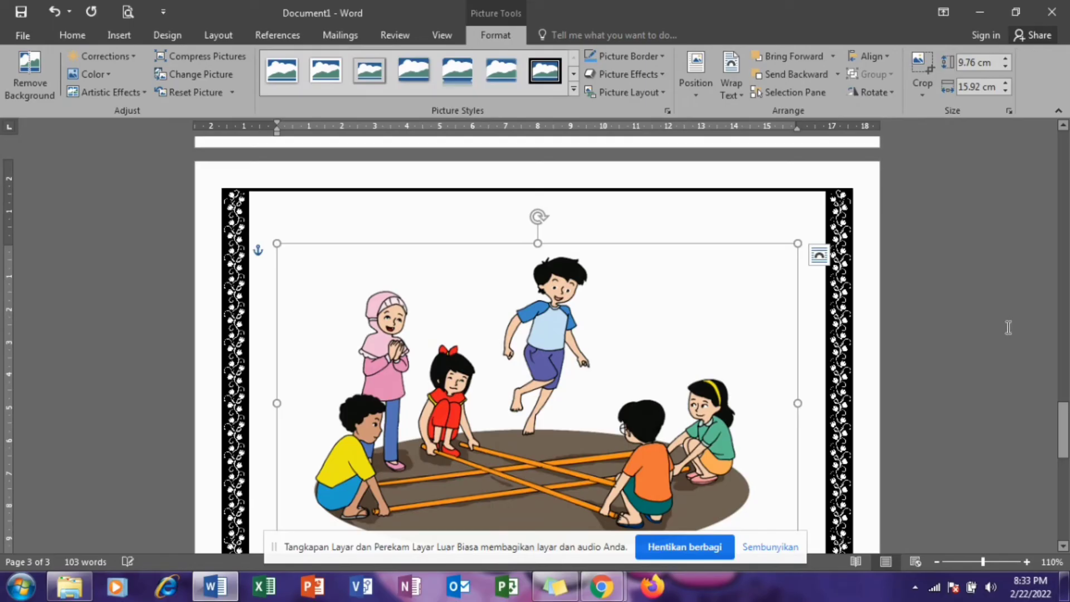
Step: Shrink the Bermain picture to about 6.4 cm high by 10.4 cm wide and move it slightly down the page
{"action": "left_click_drag", "start_coordinate": [1063, 429], "coordinate": [1066, 451]}
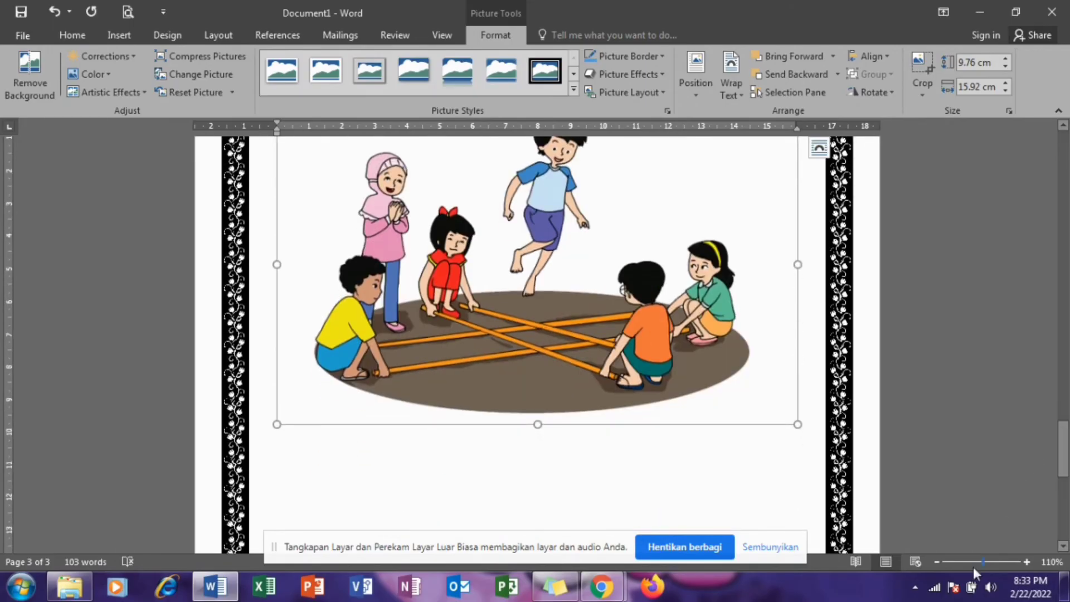
{"action": "left_click_drag", "start_coordinate": [982, 562], "coordinate": [975, 562]}
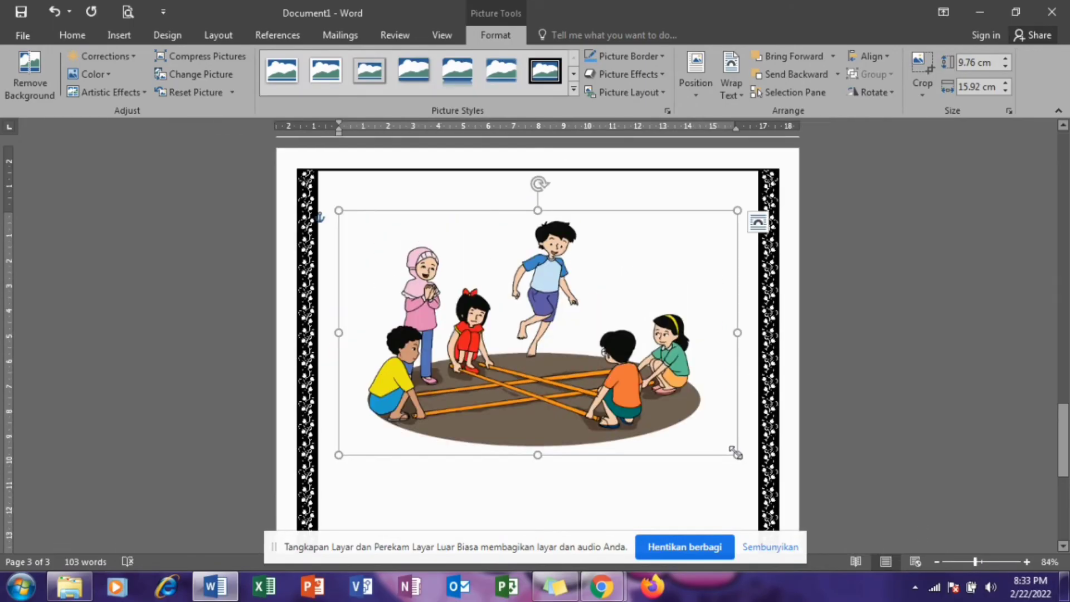
{"action": "left_click_drag", "start_coordinate": [737, 455], "coordinate": [597, 350]}
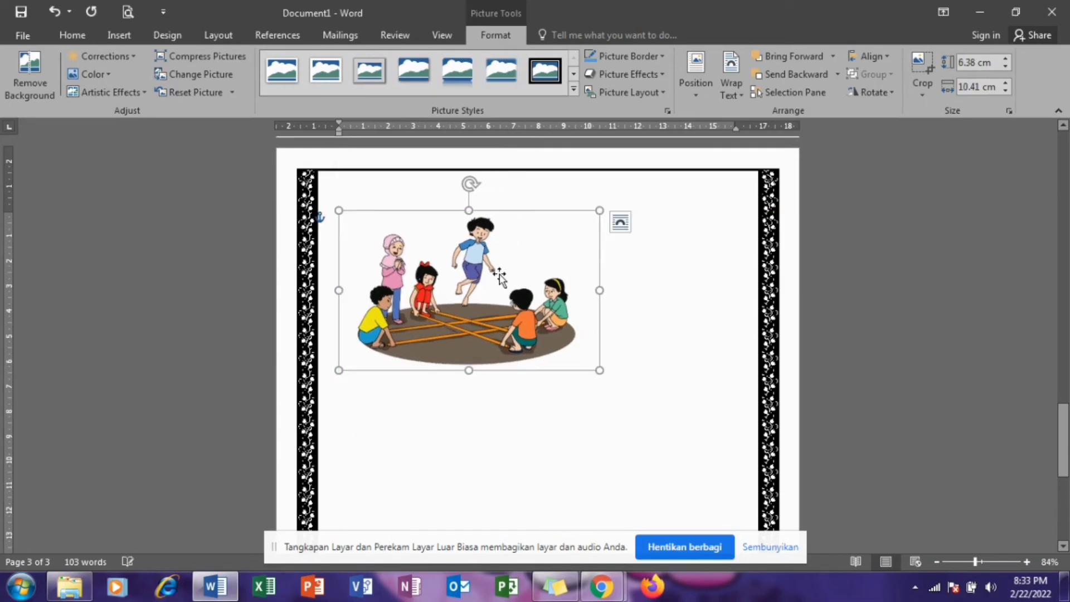
{"action": "left_click_drag", "start_coordinate": [504, 274], "coordinate": [504, 330]}
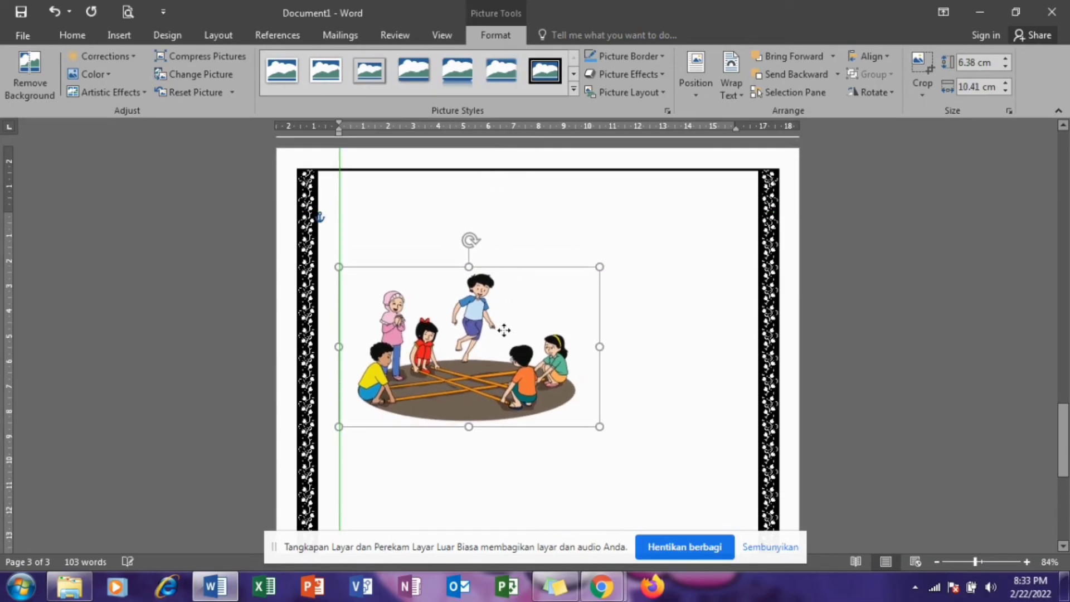
{"action": "left_click", "coordinate": [642, 336]}
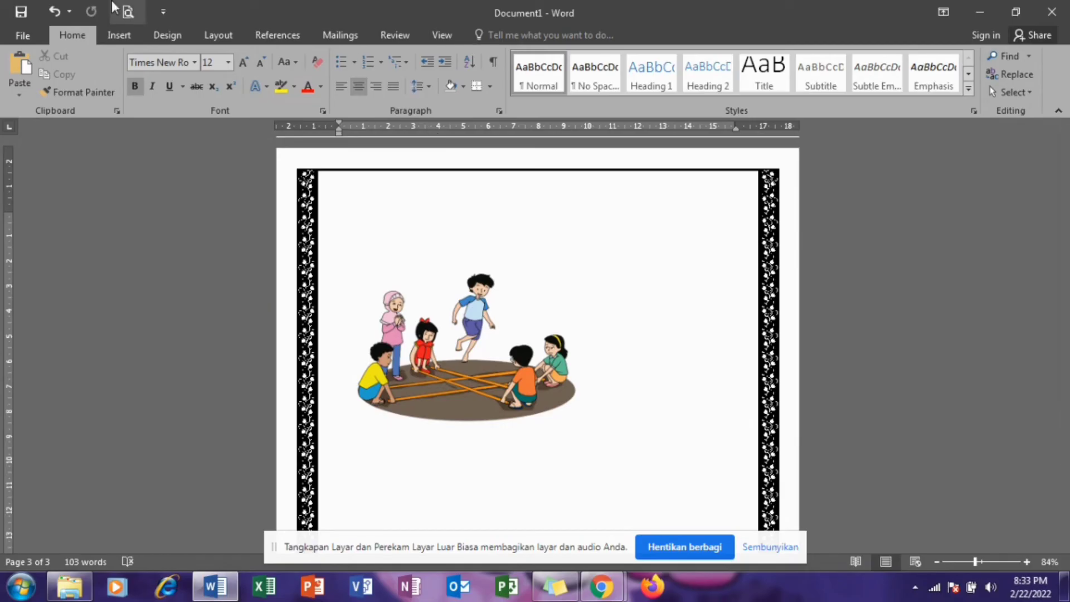
Step: Insert the tree picture 16a7dee4e51df081d59dc4f62e6662dc from the Documents library on the third page and set its wrapping to In Front of Text
{"action": "left_click", "coordinate": [117, 36]}
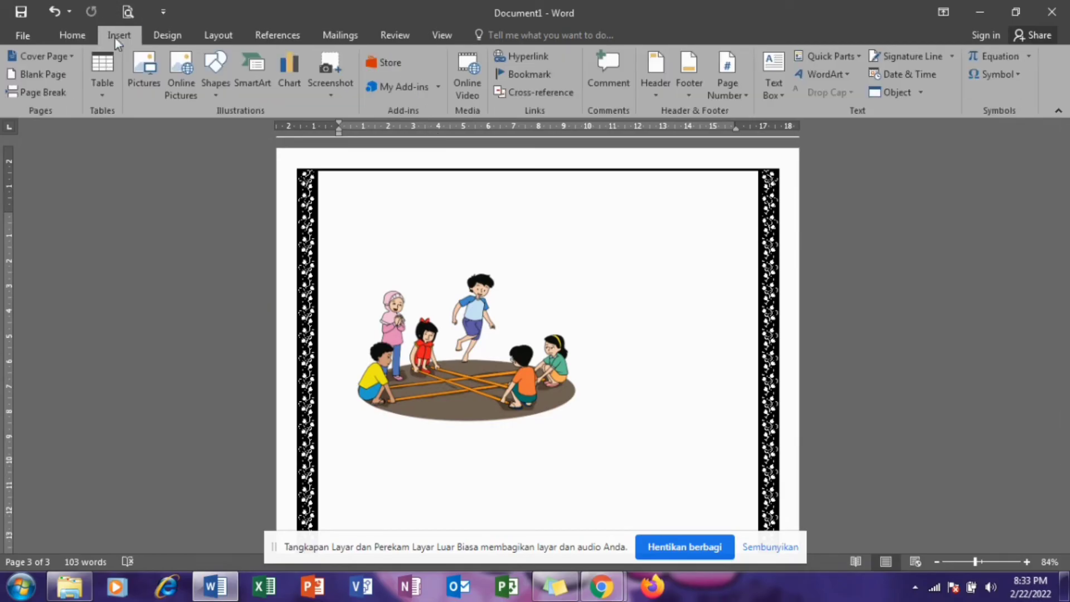
{"action": "left_click", "coordinate": [147, 64]}
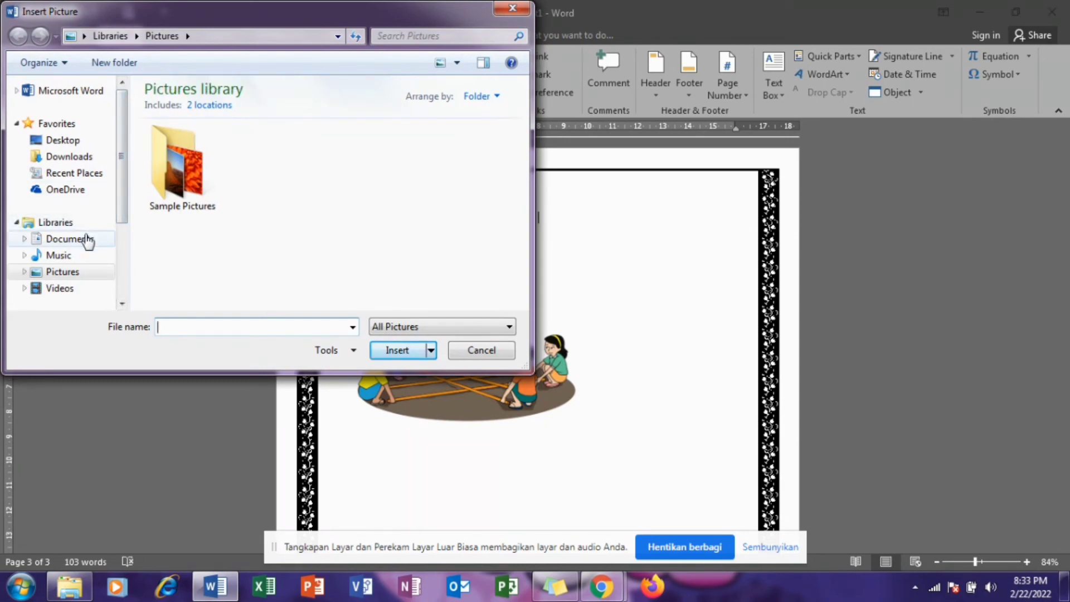
{"action": "left_click", "coordinate": [86, 238]}
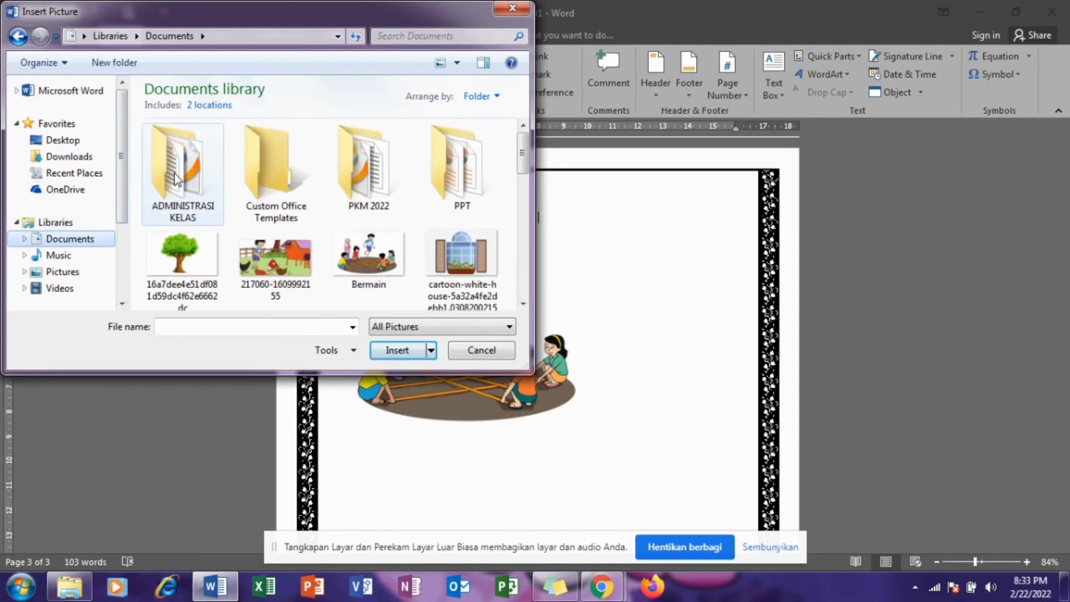
{"action": "left_click", "coordinate": [186, 271]}
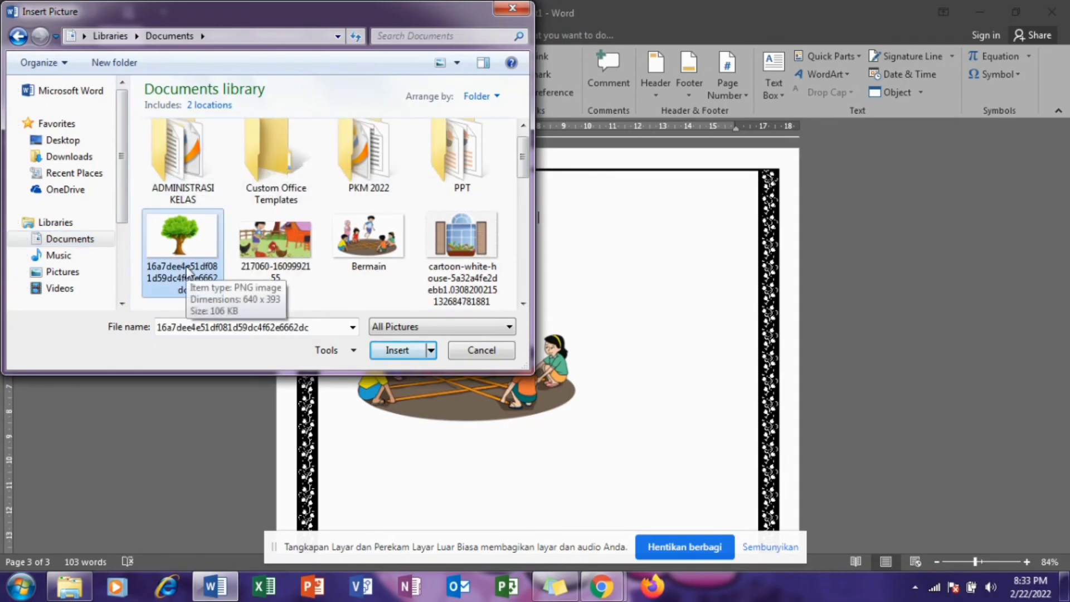
{"action": "left_click", "coordinate": [399, 353]}
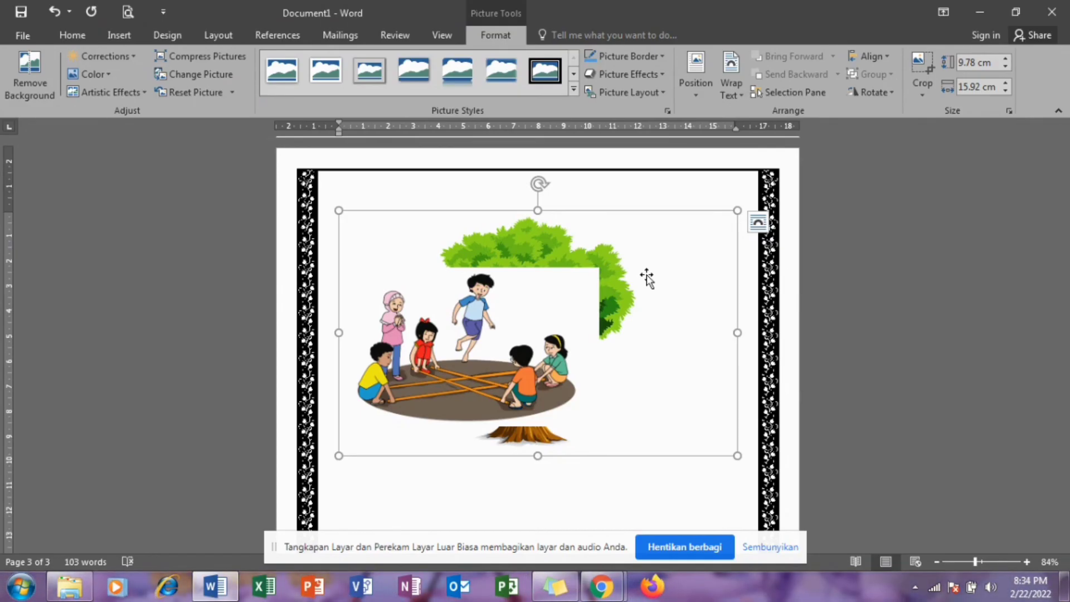
{"action": "left_click", "coordinate": [726, 80]}
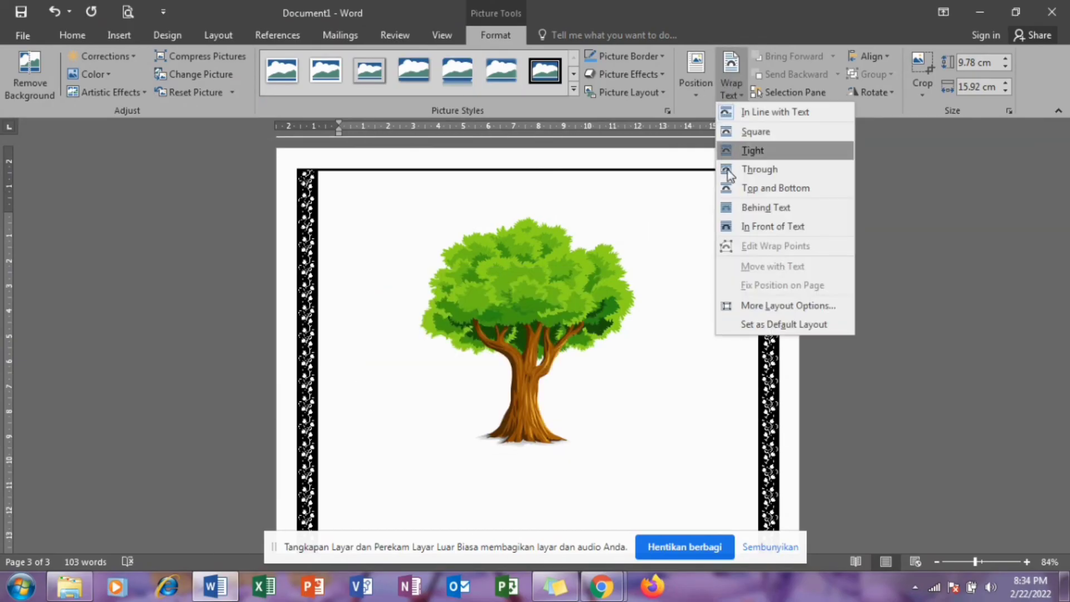
{"action": "left_click", "coordinate": [746, 225]}
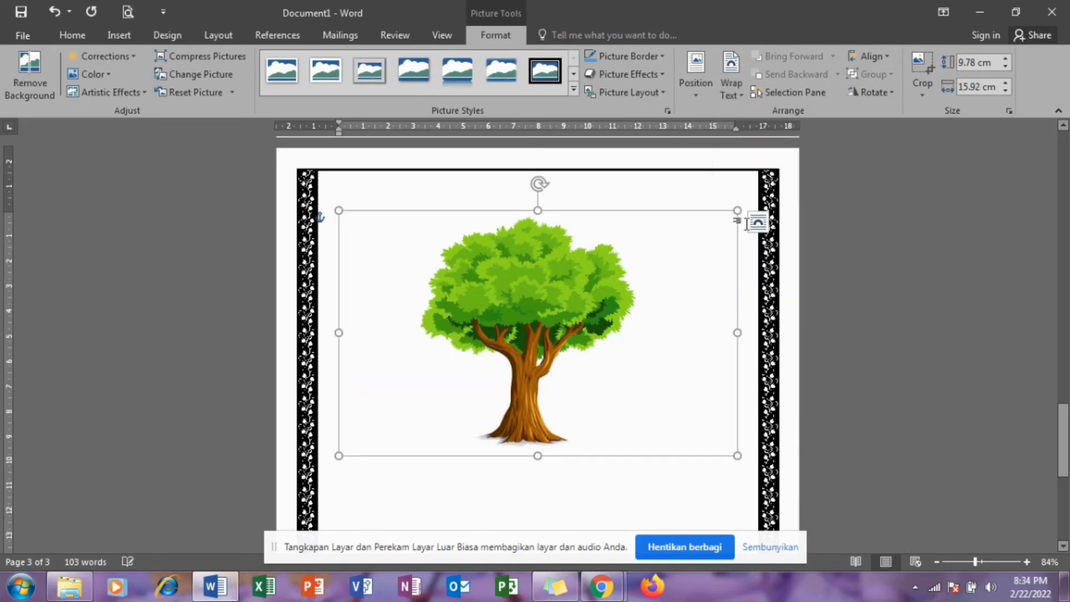
Step: Shrink the tree picture to about 5.6 cm high by 9.1 cm wide and place it to the right of the playing children
{"action": "left_click_drag", "start_coordinate": [566, 266], "coordinate": [530, 258]}
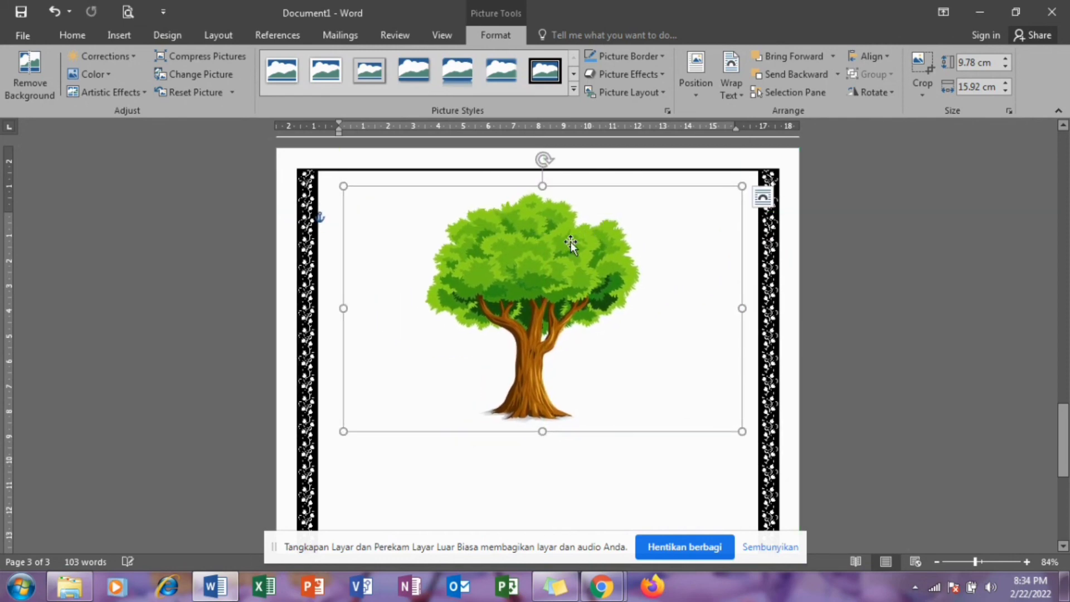
{"action": "left_click_drag", "start_coordinate": [743, 430], "coordinate": [540, 328]}
{"action": "left_click_drag", "start_coordinate": [438, 241], "coordinate": [672, 315]}
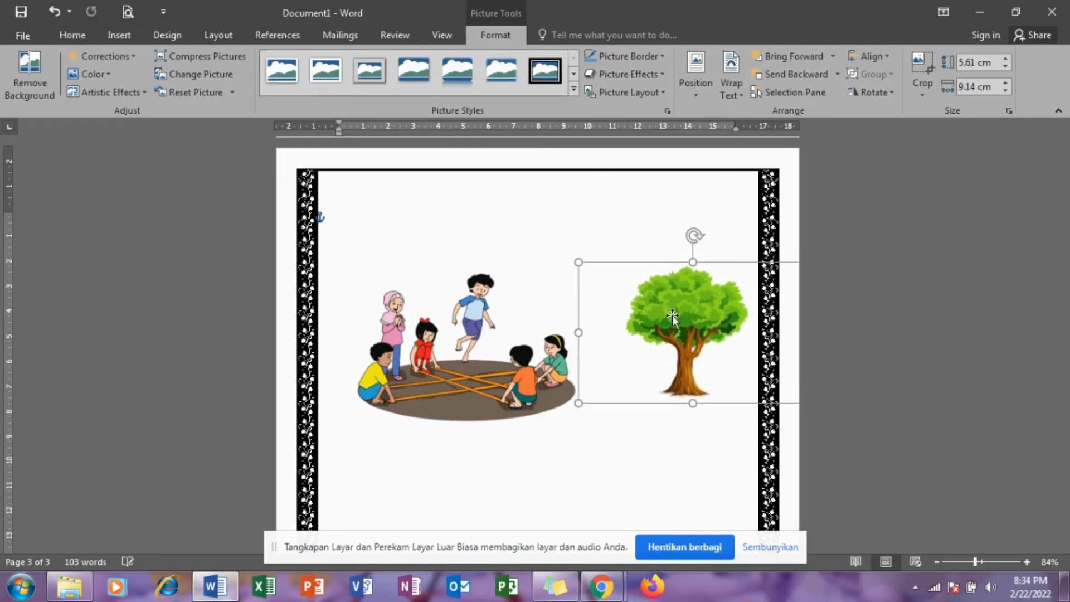
{"action": "left_click", "coordinate": [654, 448]}
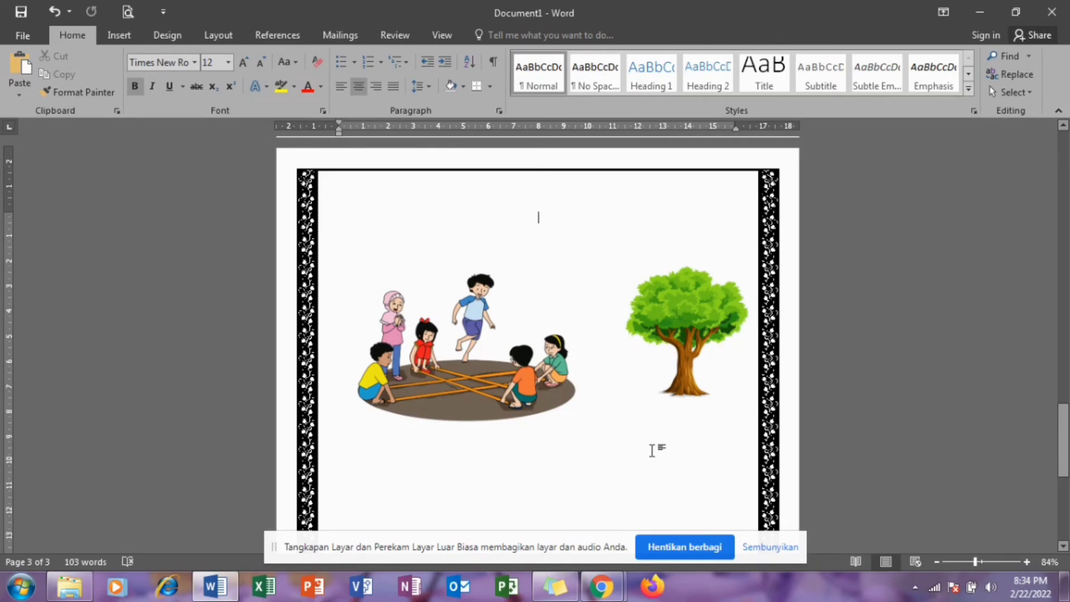
{"action": "left_click_drag", "start_coordinate": [1067, 471], "coordinate": [1067, 153]}
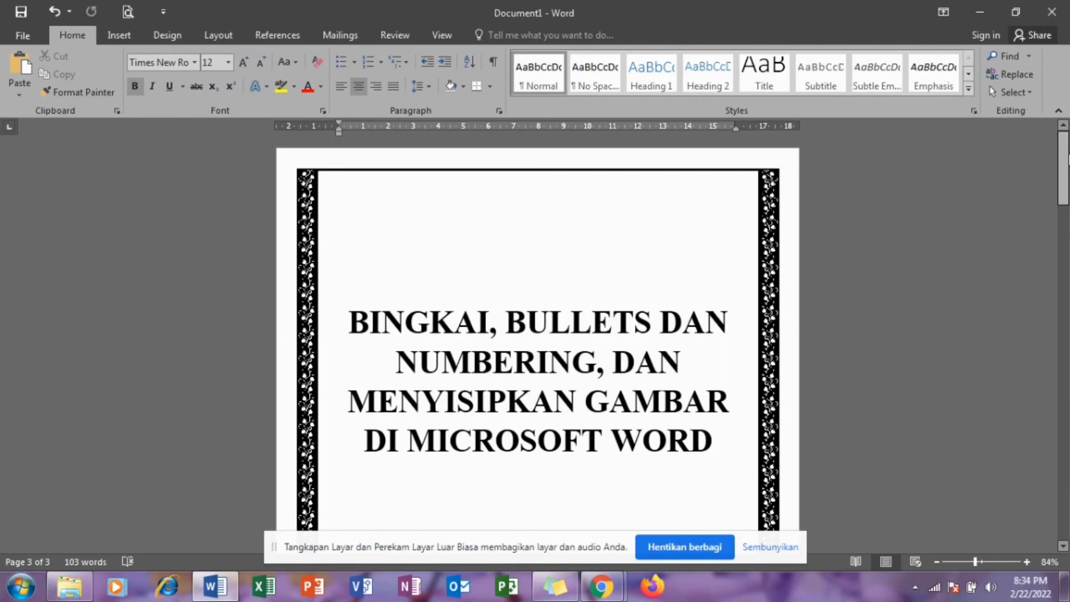